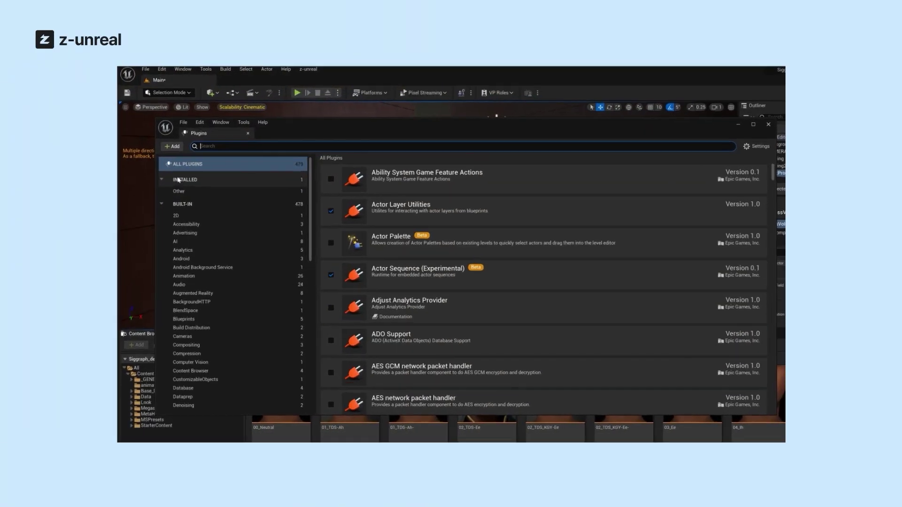
View the installed ZUnreal plugin in the Other category and import the z-weave outfit file.
{"action": "left_click", "coordinate": [179, 191]}
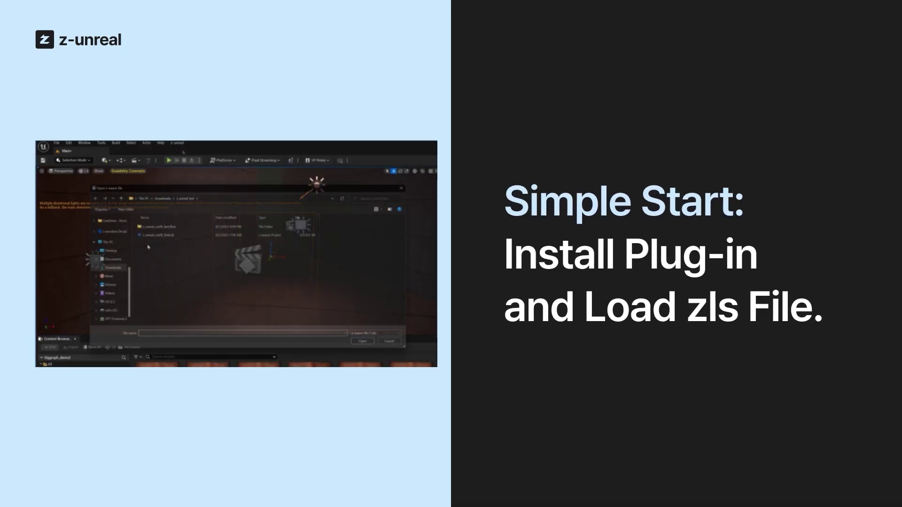
{"action": "left_click", "coordinate": [159, 235]}
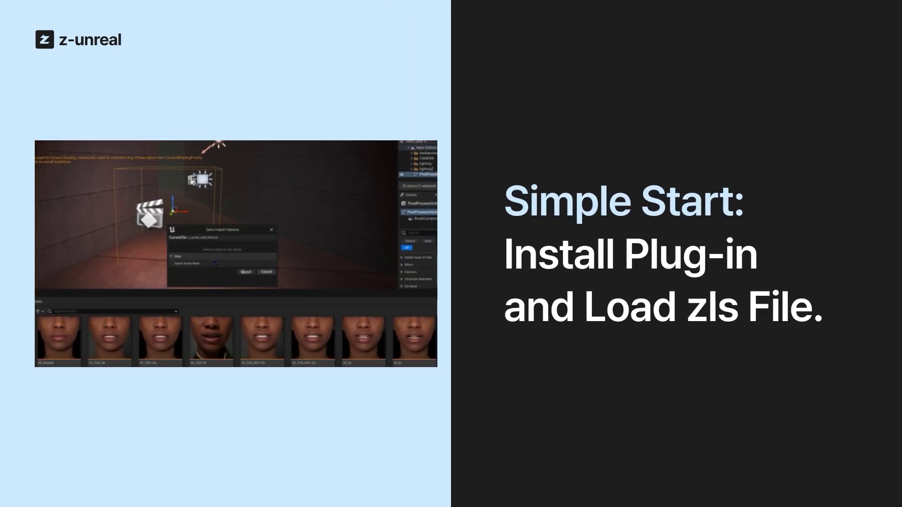
{"action": "left_click", "coordinate": [245, 271]}
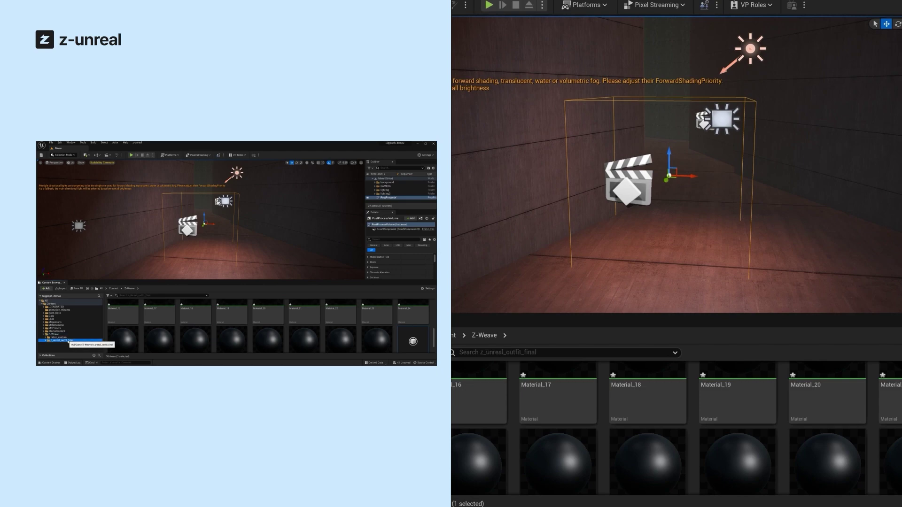
Place the z_unreal_outfit_final blueprint in the level and open the Bes folder under MetaHumans.
{"action": "left_click", "coordinate": [69, 341]}
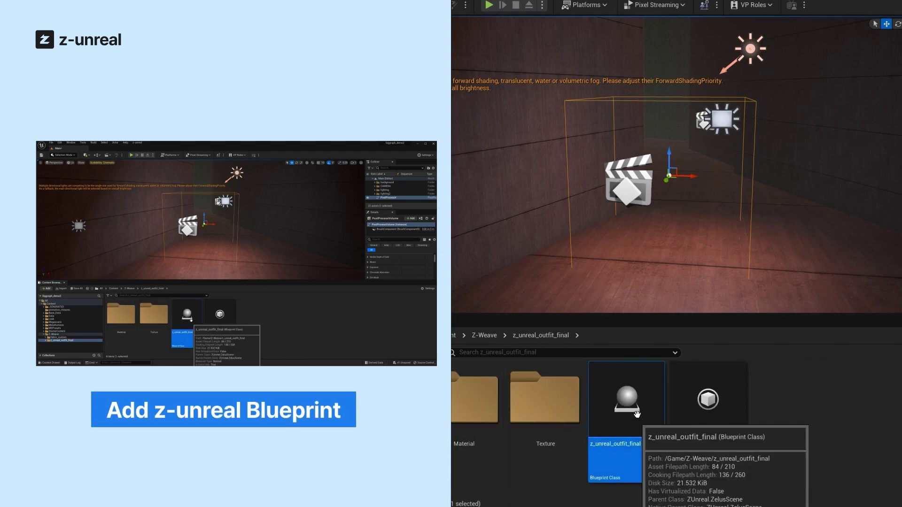
{"action": "left_click_drag", "start_coordinate": [637, 421], "coordinate": [673, 345]}
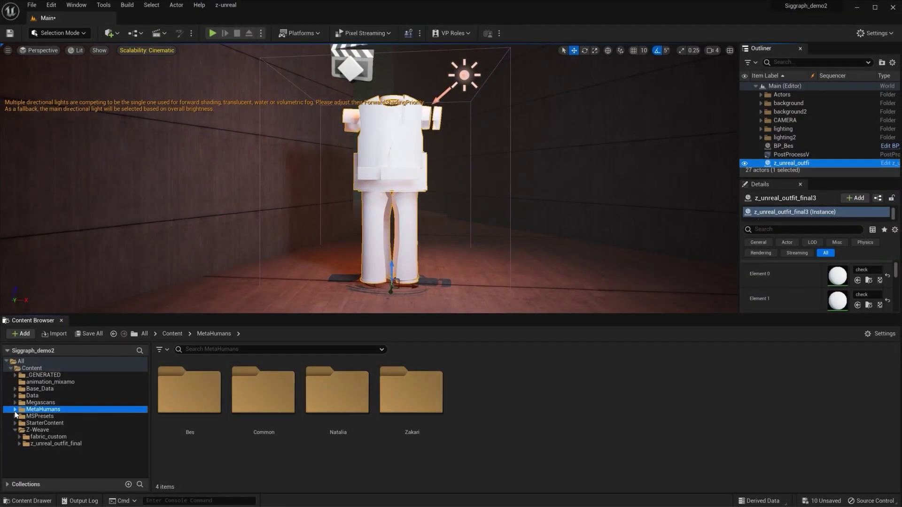
{"action": "left_click", "coordinate": [17, 411]}
{"action": "left_click", "coordinate": [184, 390]}
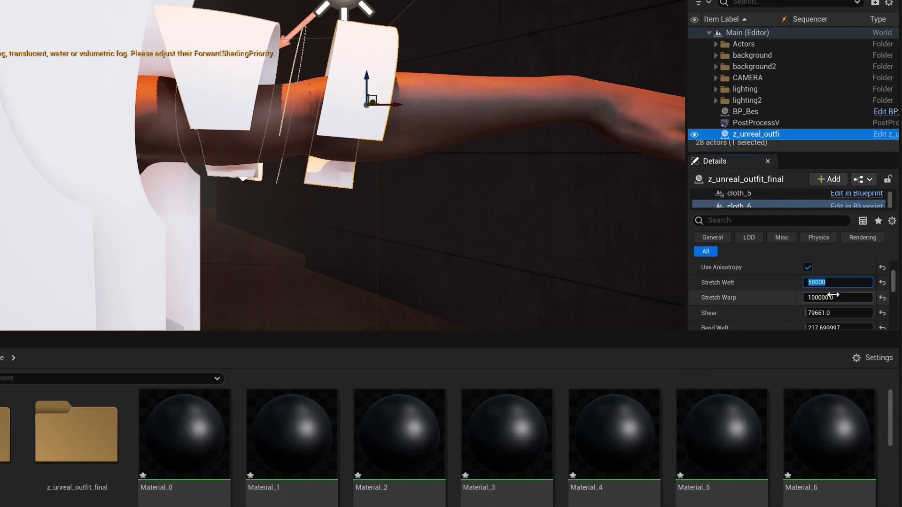
Set the cloth_6 panel's Stretch Warp to 50000 and Shear to 10000 in its fabric properties.
{"action": "left_click", "coordinate": [830, 297]}
{"action": "type", "text": "50000"}
{"action": "left_click", "coordinate": [837, 313]}
{"action": "type", "text": "10000"}
{"action": "key", "text": "Return"}
{"action": "scroll", "coordinate": [879, 296], "scroll_direction": "down", "scroll_amount": 5}
{"action": "left_click", "coordinate": [836, 274]}
{"action": "left_click", "coordinate": [829, 303]}
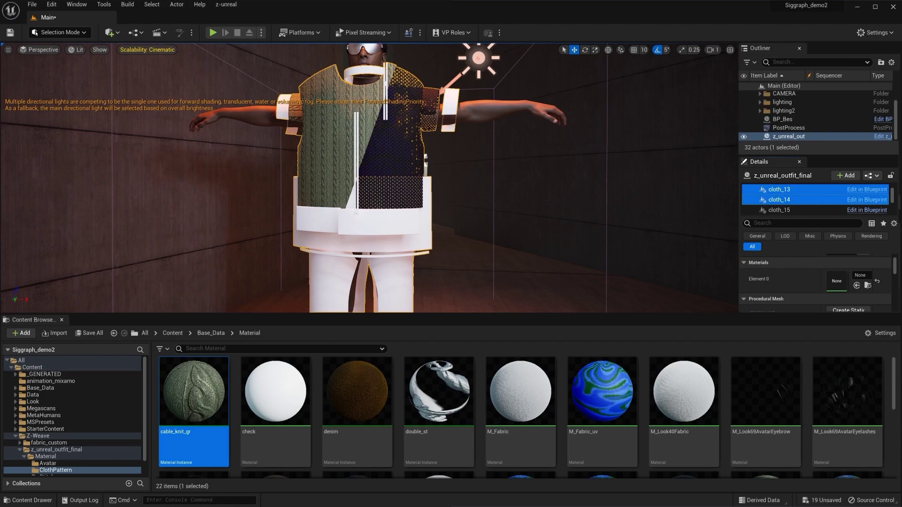
Assign a fabric material to the outfit's cloth panel, and select the cloth_16 panel among the outfit's components.
{"action": "left_click_drag", "start_coordinate": [602, 391], "coordinate": [841, 276]}
{"action": "left_click", "coordinate": [778, 210]}
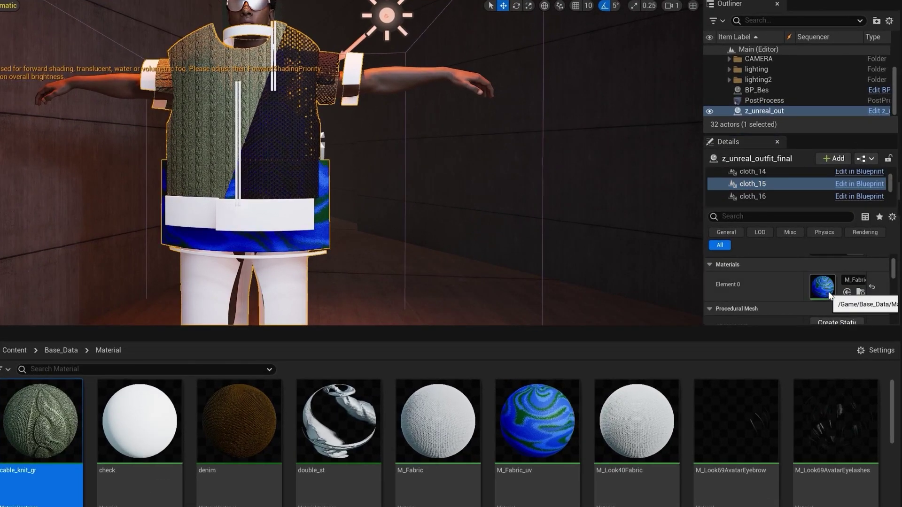
{"action": "left_click", "coordinate": [770, 196]}
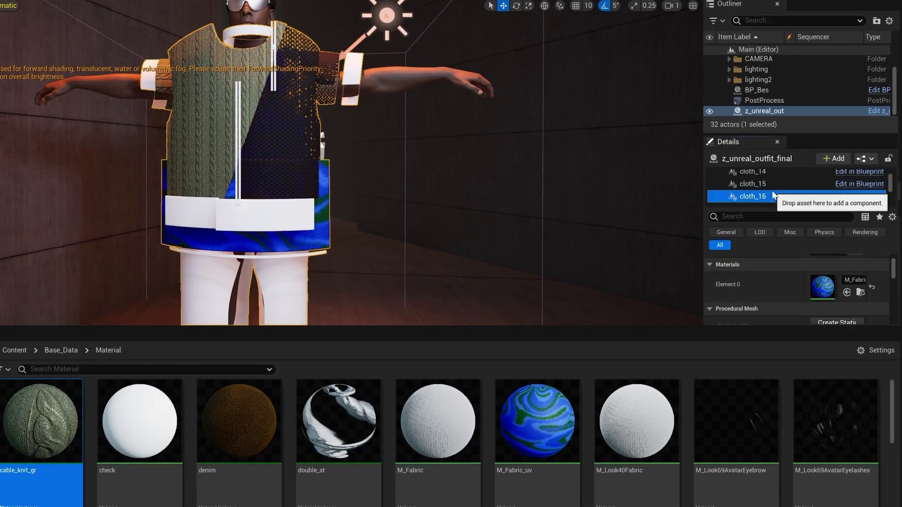
{"action": "scroll", "coordinate": [770, 194], "scroll_direction": "down", "scroll_amount": 1}
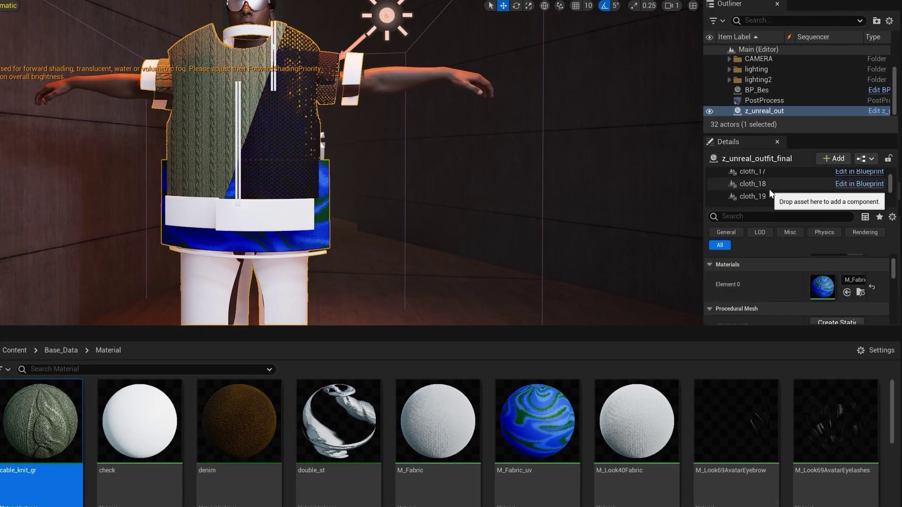
{"action": "scroll", "coordinate": [763, 192], "scroll_direction": "down", "scroll_amount": 1}
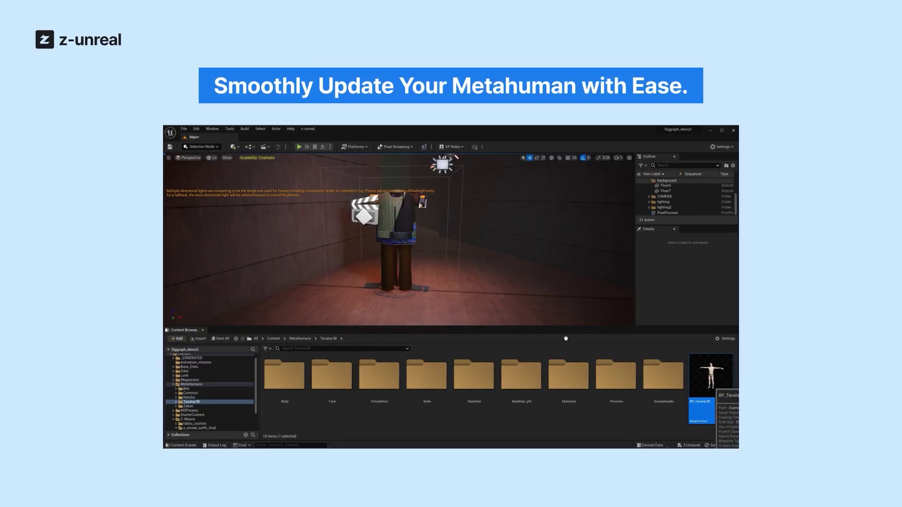
Place the MetaHuman blueprint from the Tavatar38 folder in the level at the outfit.
{"action": "left_click_drag", "start_coordinate": [710, 375], "coordinate": [431, 298]}
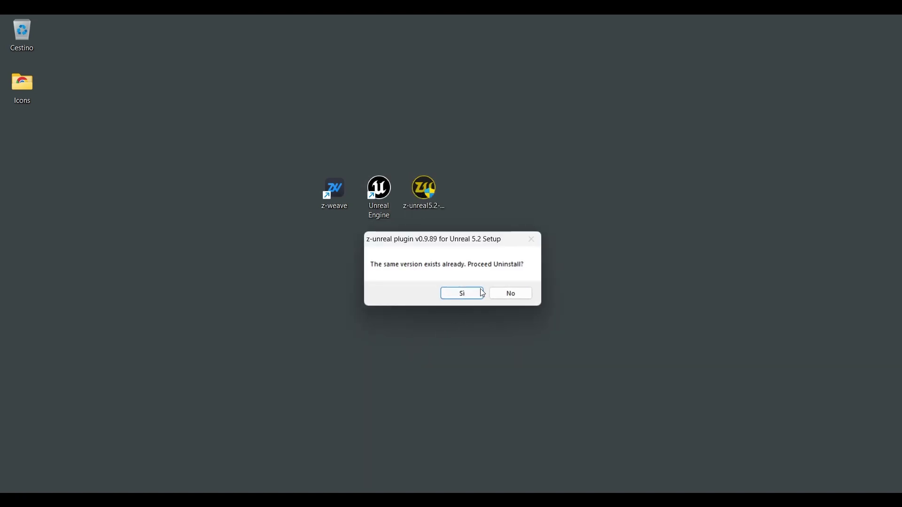
Uninstall the existing z-unreal plugin and install v0.9.89 for Unreal 5.2 with the VS_Redist component.
{"action": "left_click", "coordinate": [477, 294]}
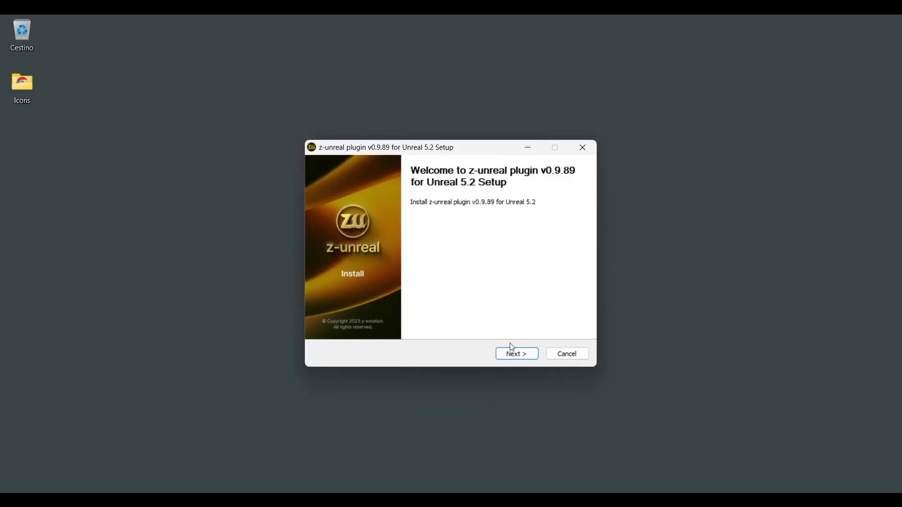
{"action": "left_click", "coordinate": [517, 354]}
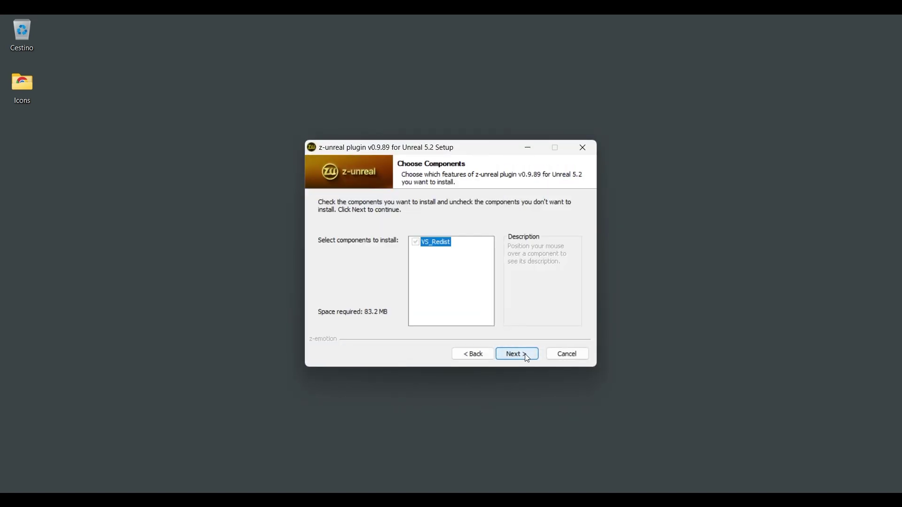
{"action": "left_click", "coordinate": [517, 355]}
{"action": "left_click", "coordinate": [517, 354]}
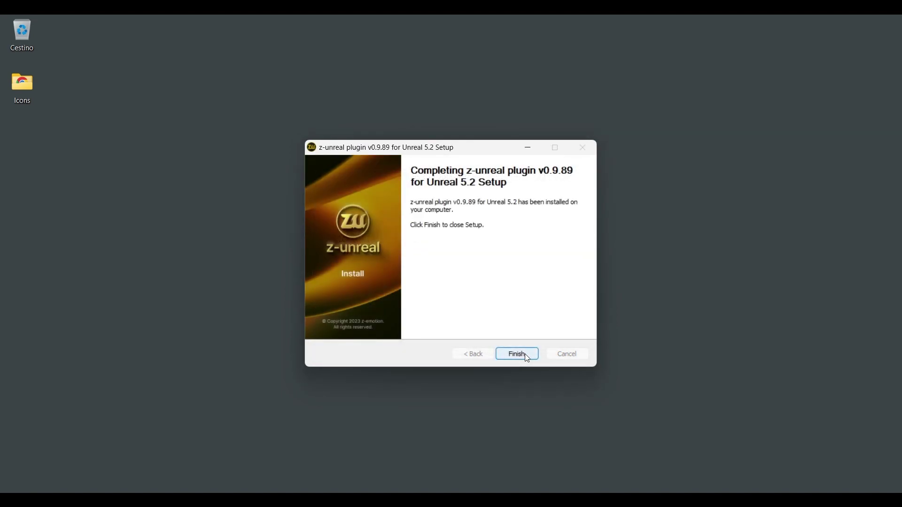
{"action": "left_click", "coordinate": [525, 354]}
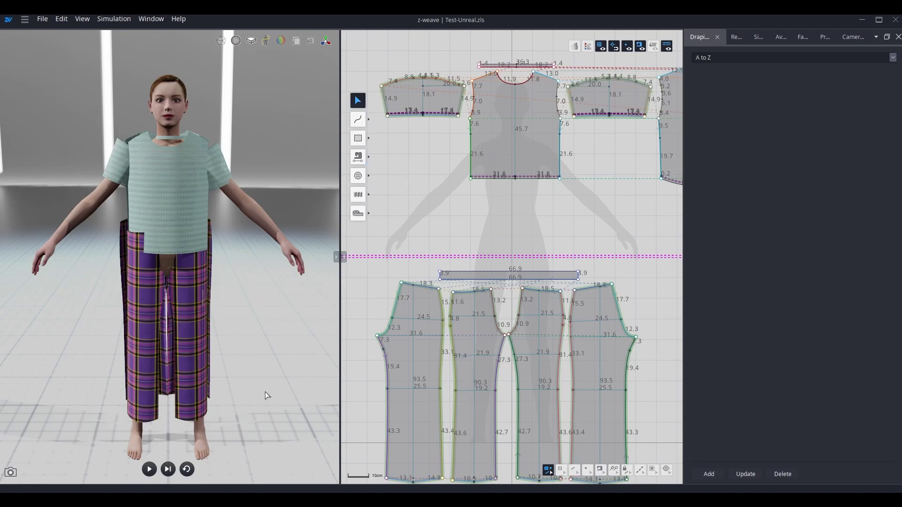
In z-weave, run the draping simulation on the shirt and plaid trousers, and stop it once they are draped.
{"action": "left_click", "coordinate": [149, 469]}
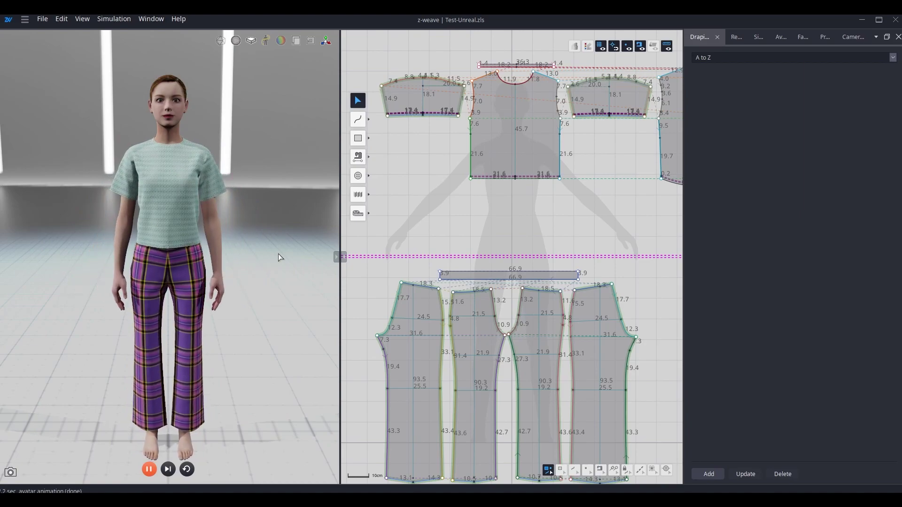
{"action": "left_click", "coordinate": [149, 469]}
Save the Test-Unreal.zls garment file and exit z-weave, declining the save request on closing.
{"action": "left_click", "coordinate": [38, 19]}
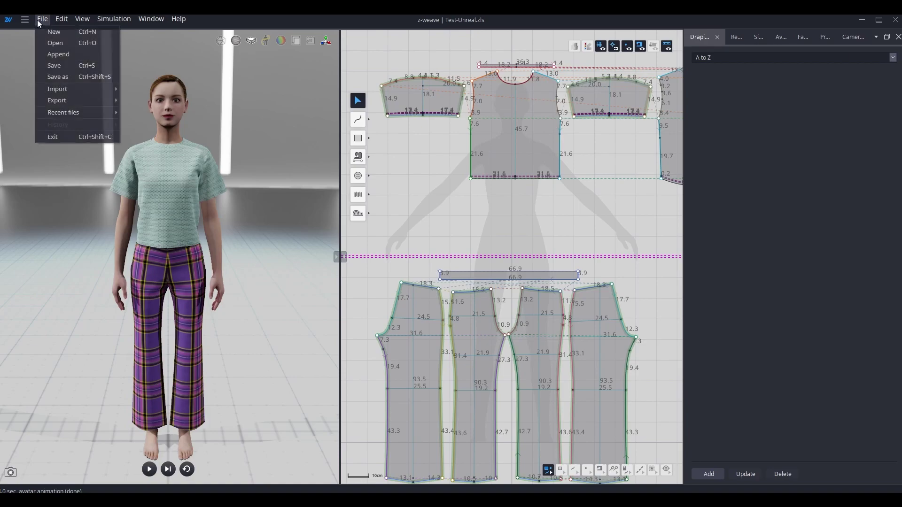
{"action": "left_click", "coordinate": [53, 61]}
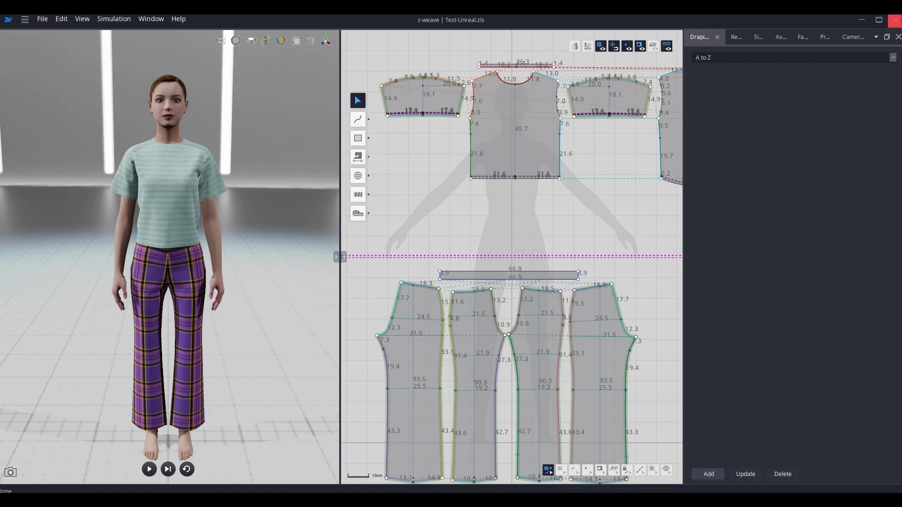
{"action": "left_click", "coordinate": [896, 19]}
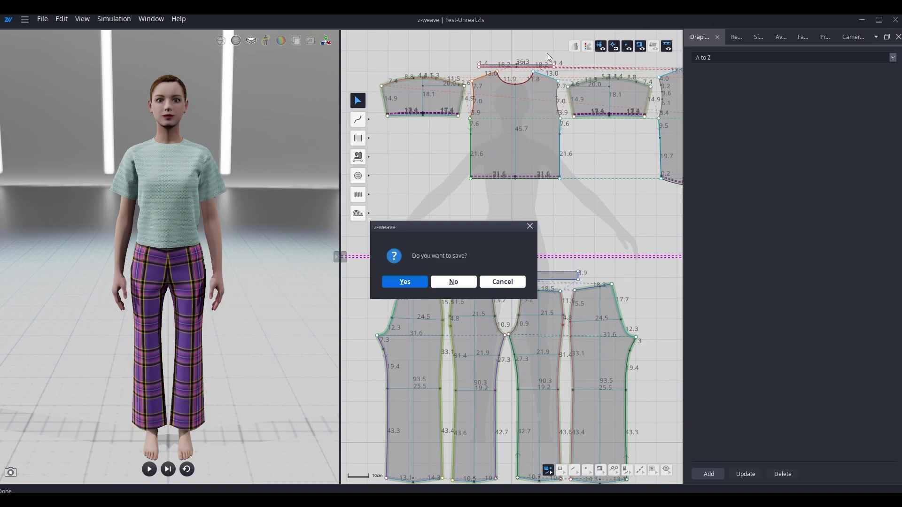
{"action": "left_click", "coordinate": [456, 283]}
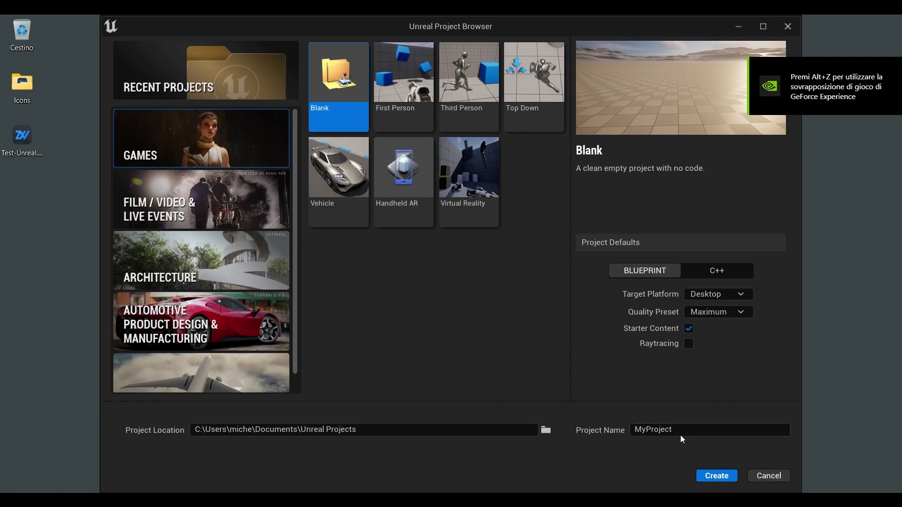
In Unreal Engine, create a Blank Blueprint games project named BasicCourse.
{"action": "double_click", "coordinate": [628, 427]}
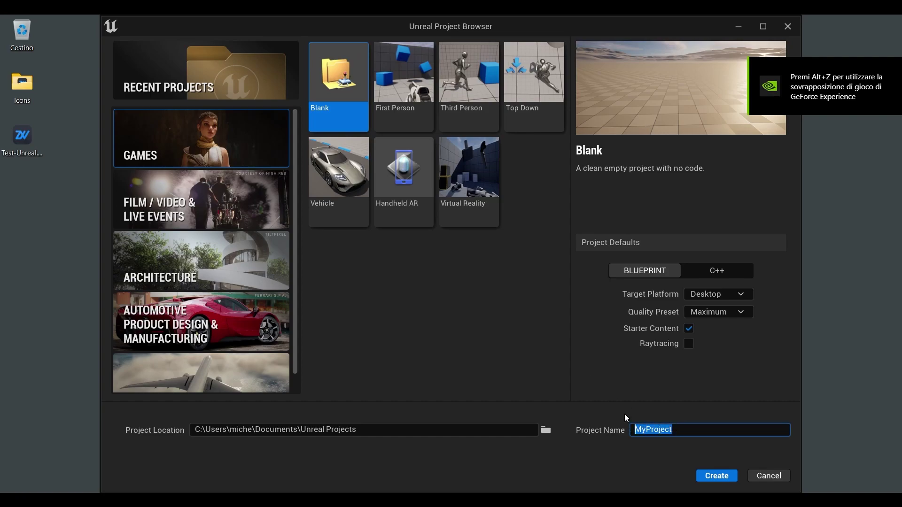
{"action": "type", "text": "Basic"}
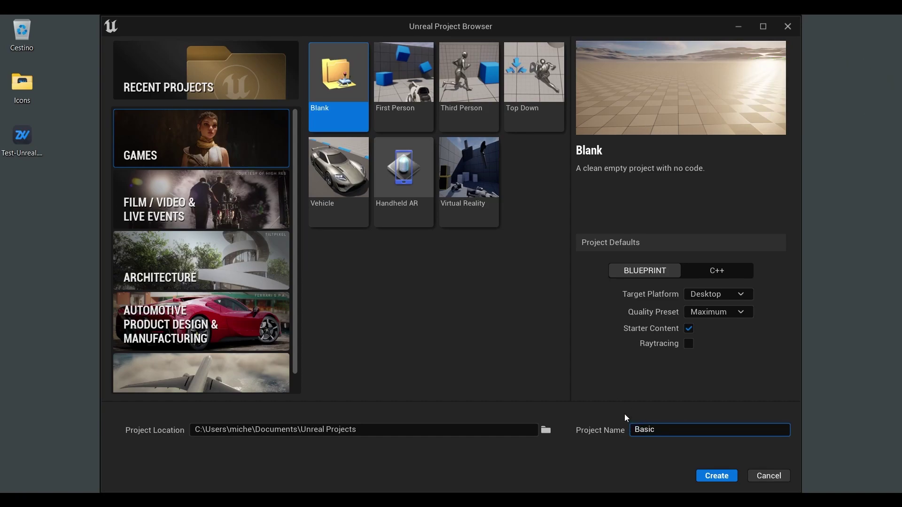
{"action": "type", "text": "Course"}
{"action": "key", "text": "Return"}
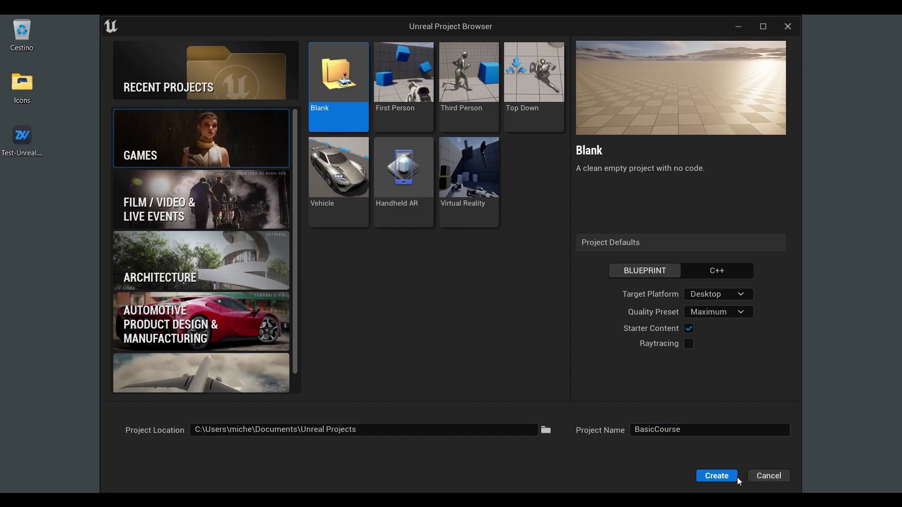
{"action": "left_click", "coordinate": [716, 478]}
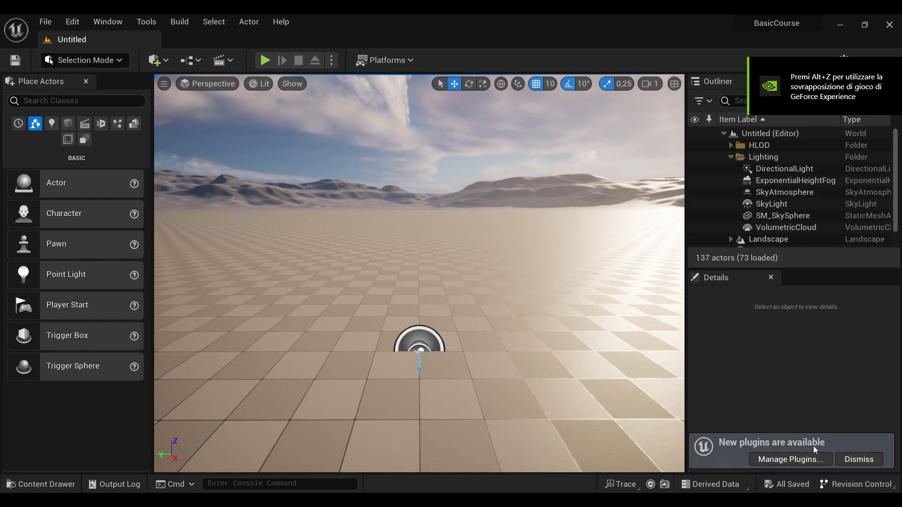
Find the ZUnreal plugin by searching for "zun", enable it despite its beta status, and restart the editor.
{"action": "left_click", "coordinate": [778, 462]}
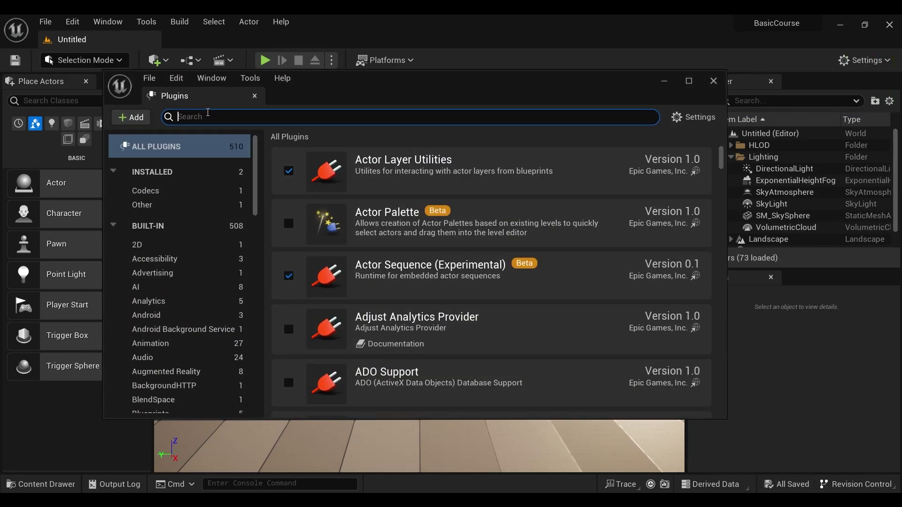
{"action": "type", "text": "zun"}
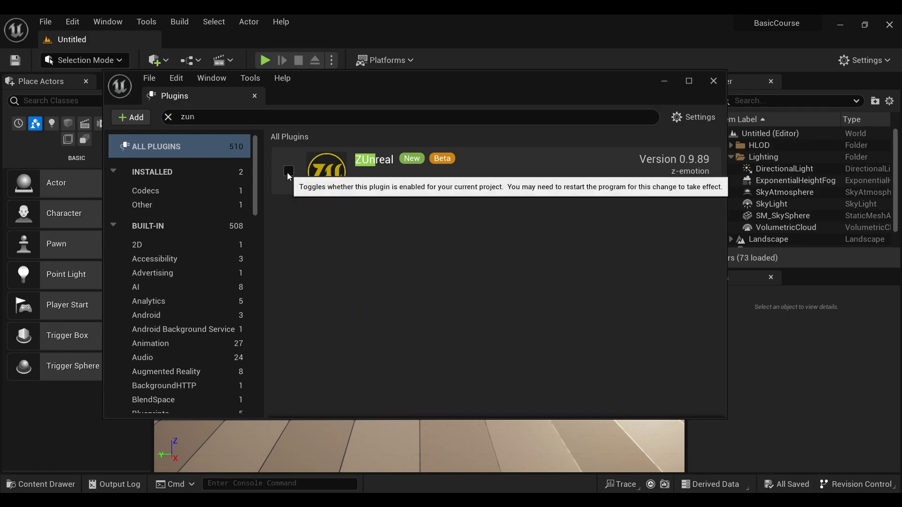
{"action": "left_click", "coordinate": [287, 172]}
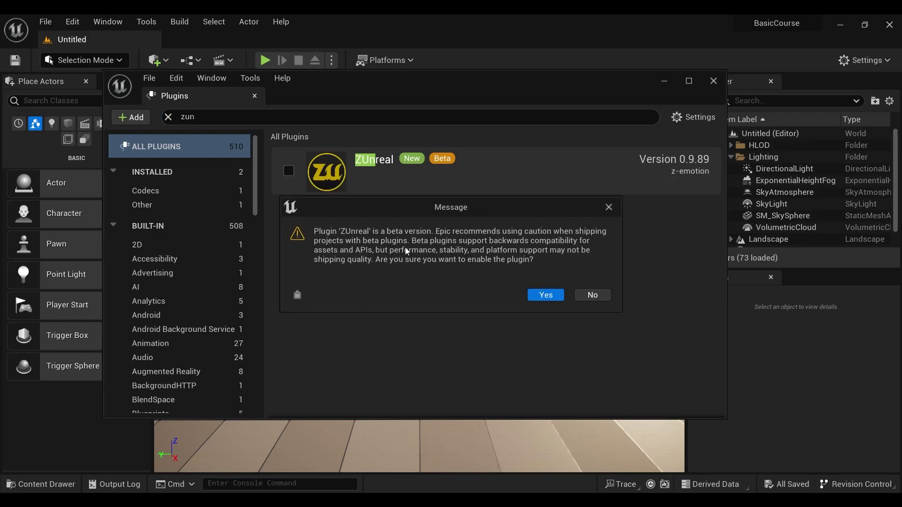
{"action": "left_click", "coordinate": [545, 296]}
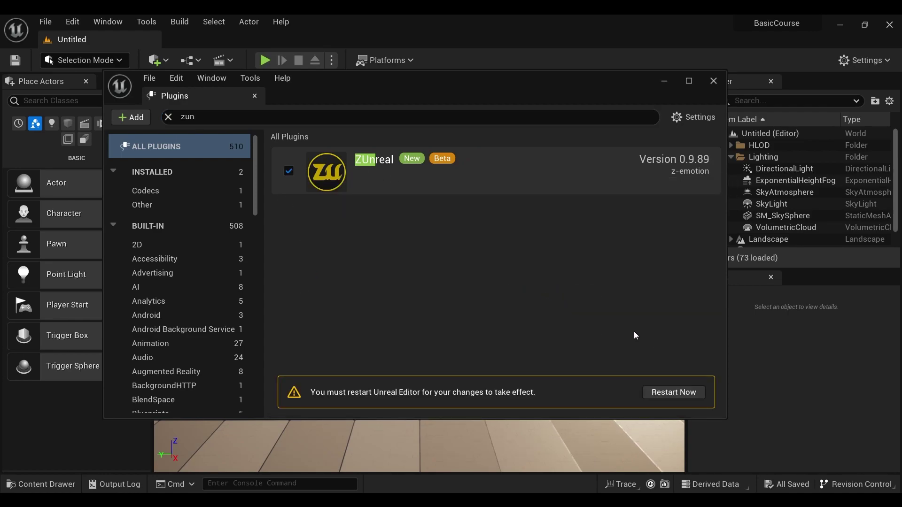
{"action": "left_click", "coordinate": [658, 394]}
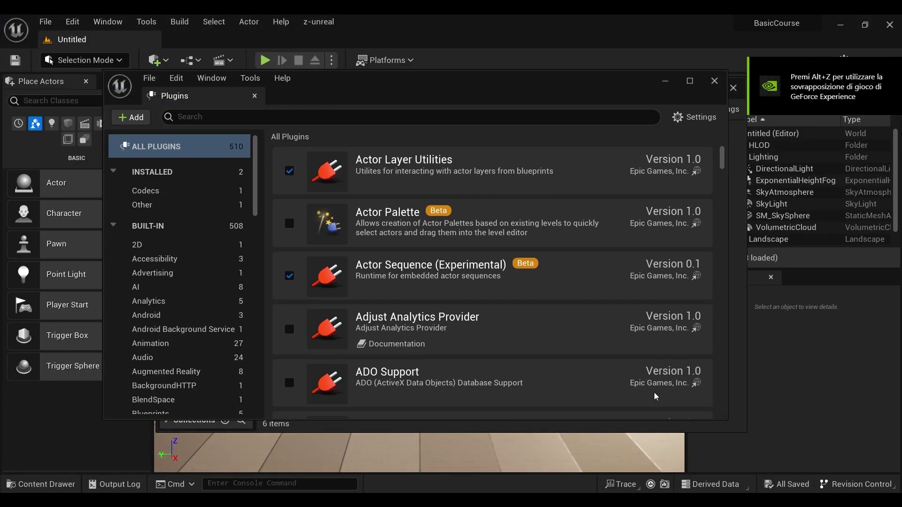
Close the Plugins and Content Browser windows and create a new level from the Open World template.
{"action": "left_click", "coordinate": [714, 81]}
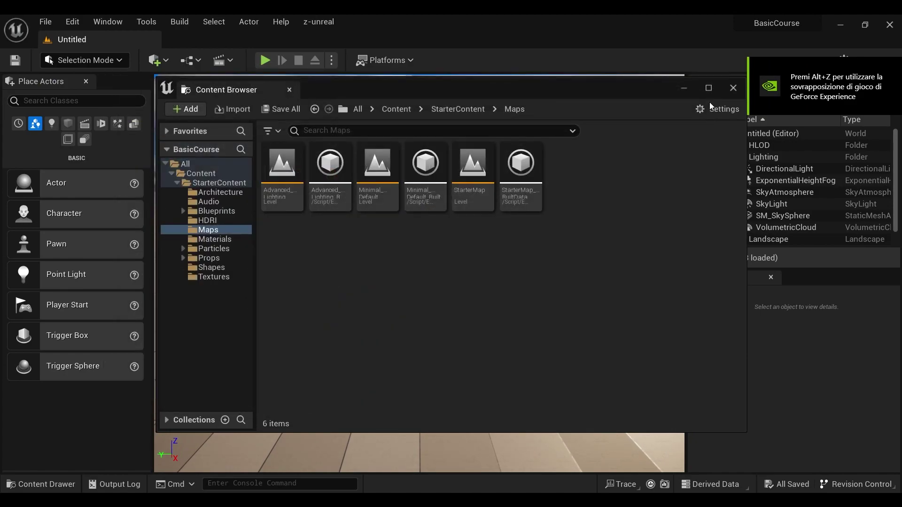
{"action": "left_click", "coordinate": [732, 88]}
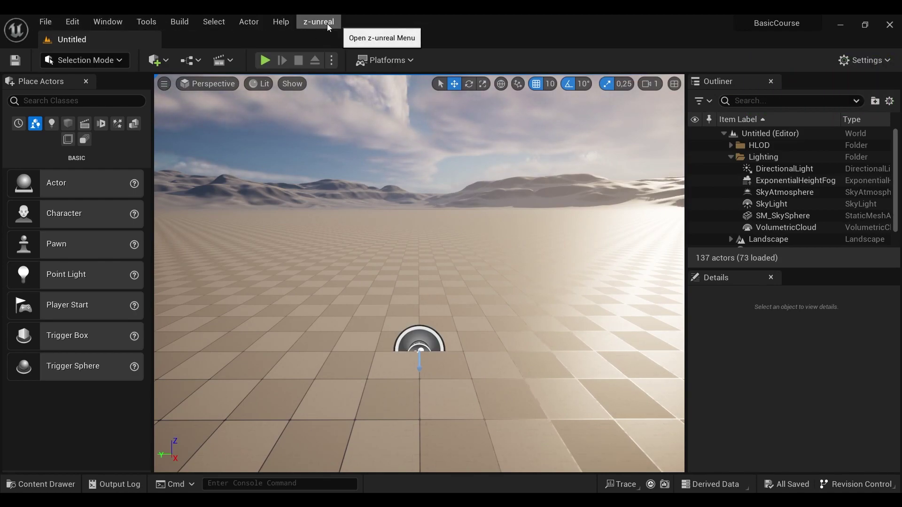
{"action": "left_click", "coordinate": [44, 22]}
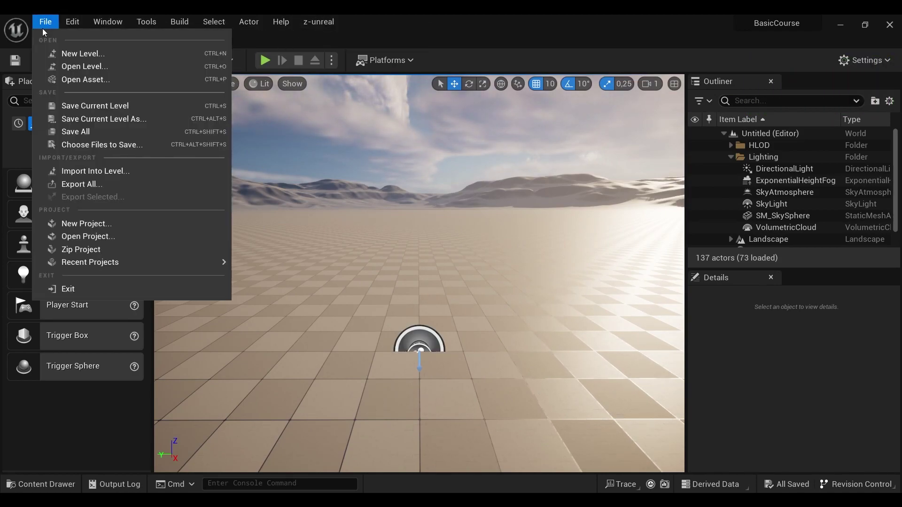
{"action": "left_click", "coordinate": [52, 54]}
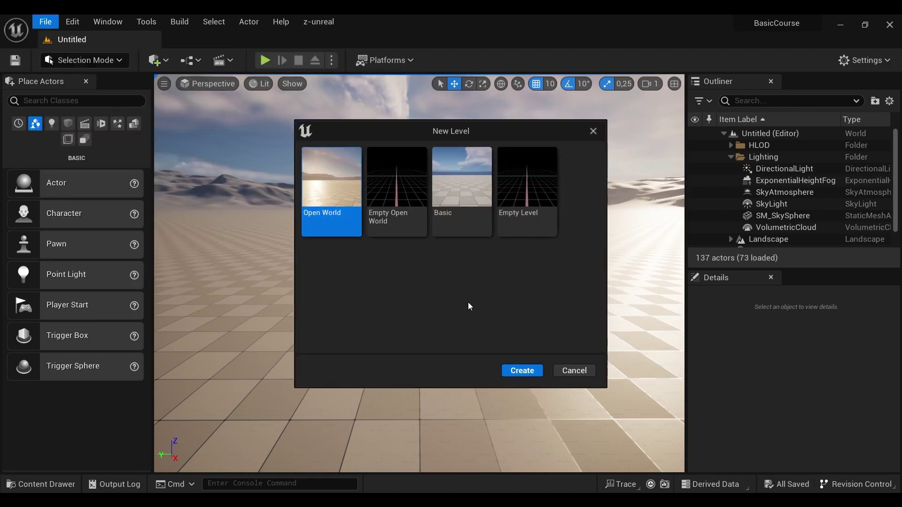
{"action": "left_click", "coordinate": [519, 372]}
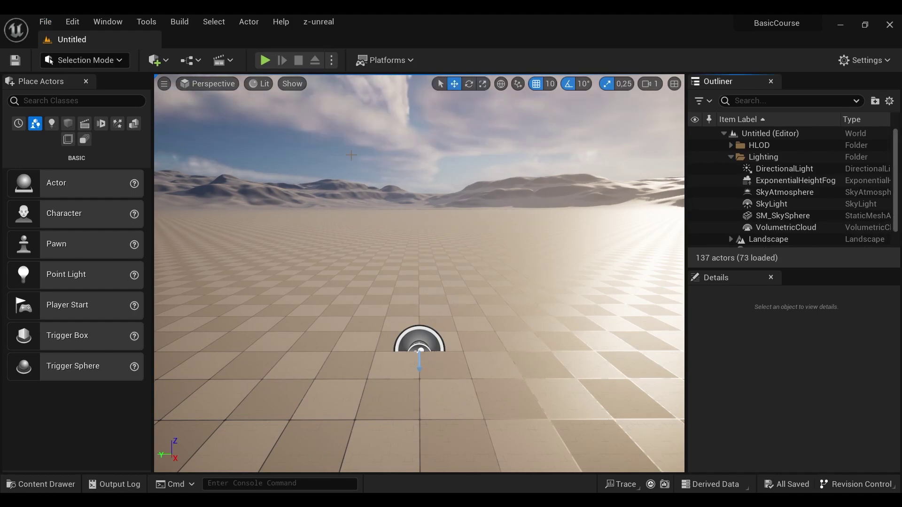
Import the z-weave file test-unreal.zls with Import Avatar Mesh turned off, and close the Content Browser window.
{"action": "left_click", "coordinate": [319, 26]}
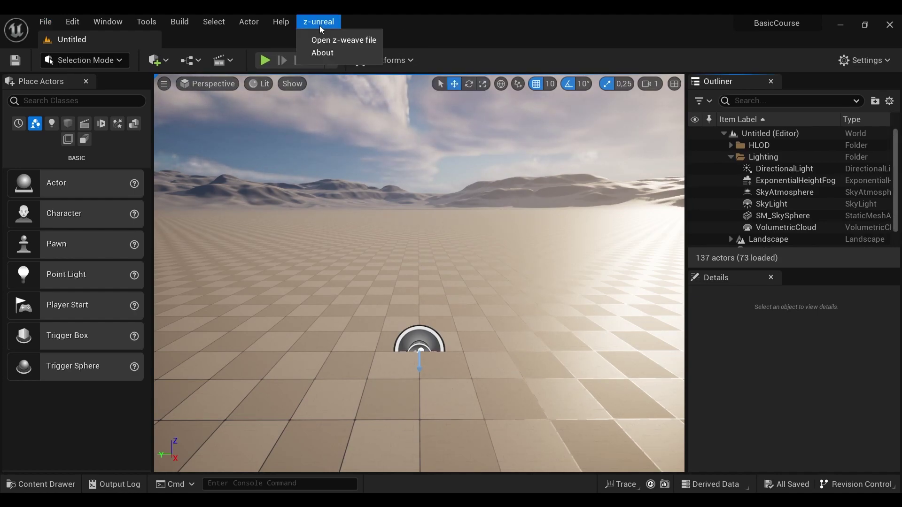
{"action": "left_click", "coordinate": [348, 41]}
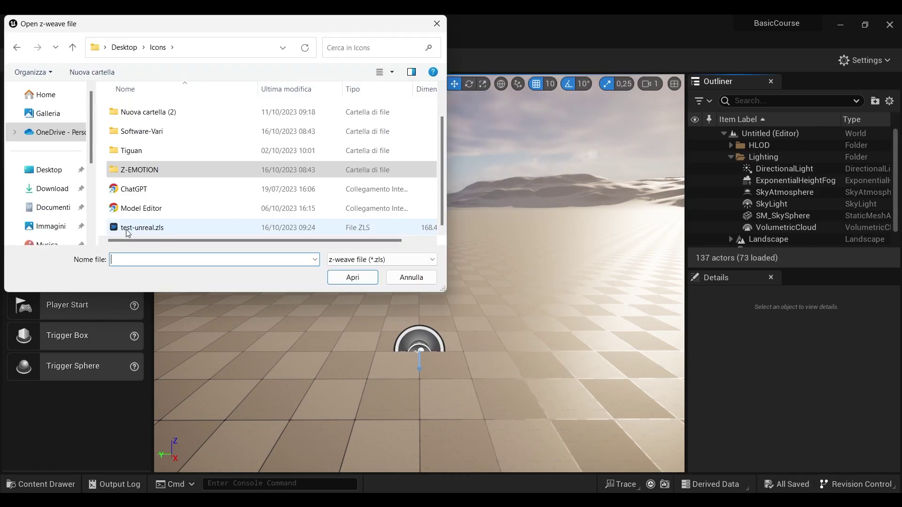
{"action": "left_click", "coordinate": [128, 229]}
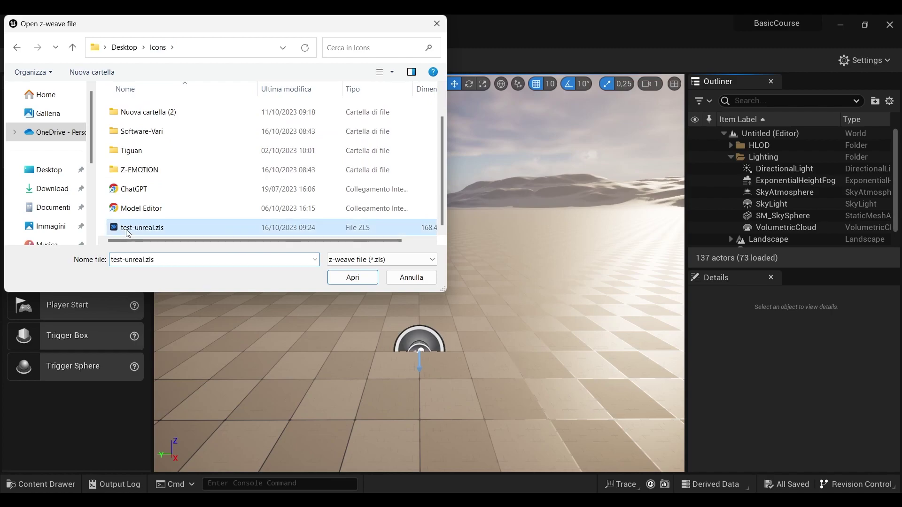
{"action": "left_click", "coordinate": [347, 278]}
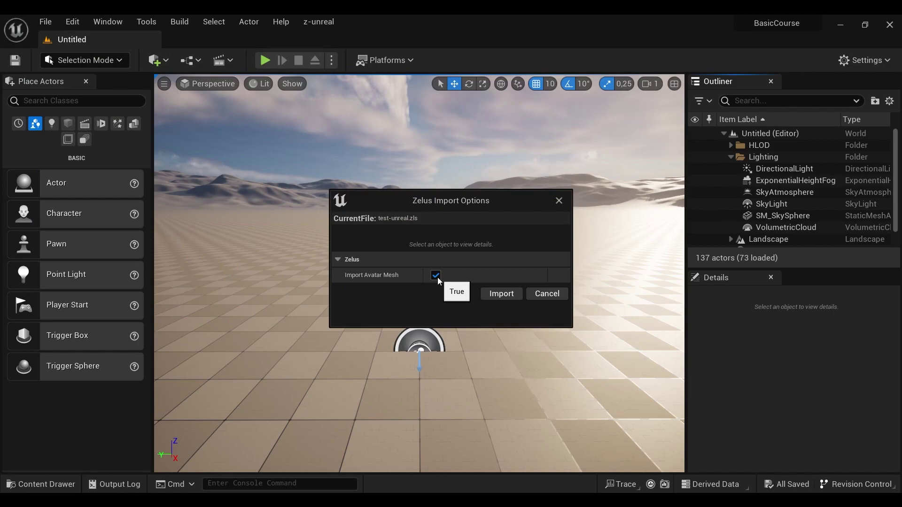
{"action": "left_click", "coordinate": [438, 277]}
{"action": "left_click", "coordinate": [502, 295]}
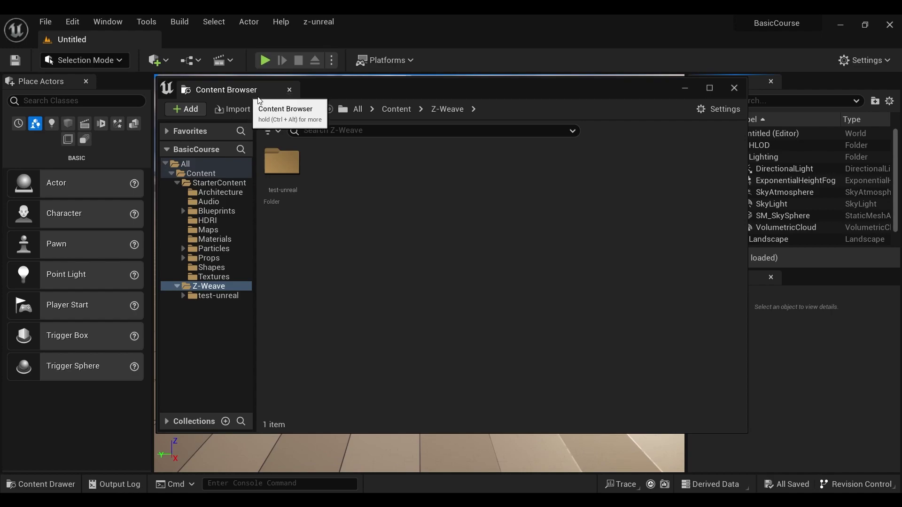
{"action": "left_click", "coordinate": [736, 90]}
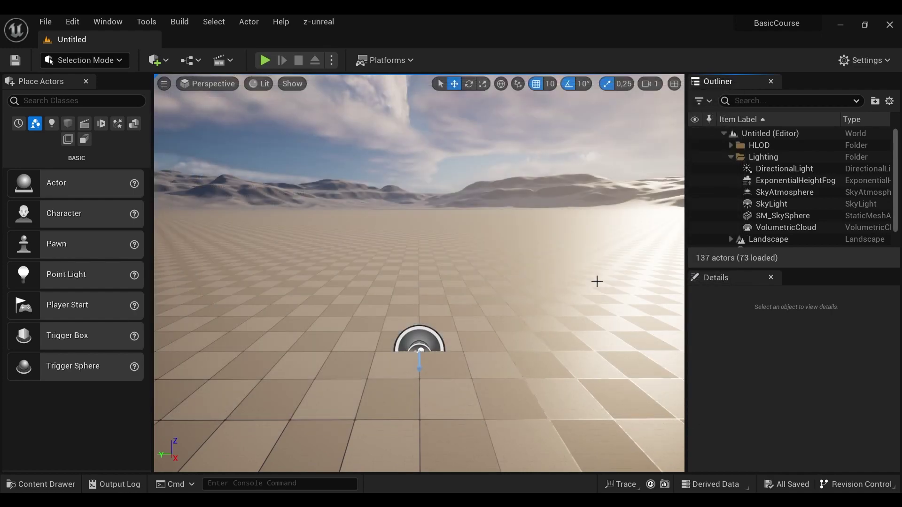
Place the test-unreal blueprint from the Z-Weave/test-unreal content folder on the floor of the level.
{"action": "left_click", "coordinate": [56, 485]}
{"action": "left_click", "coordinate": [242, 390]}
{"action": "double_click", "coordinate": [242, 388]}
{"action": "double_click", "coordinate": [181, 383]}
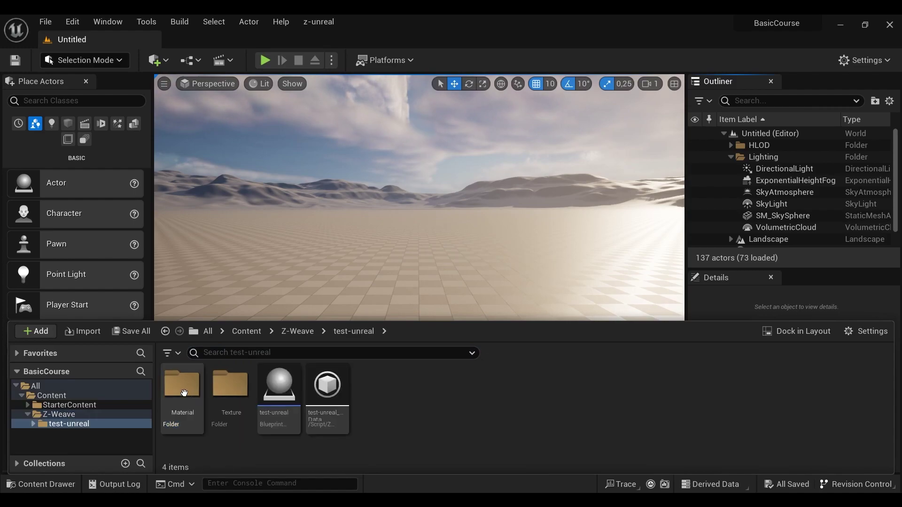
{"action": "left_click", "coordinate": [286, 421]}
{"action": "left_click_drag", "start_coordinate": [285, 422], "coordinate": [407, 298]}
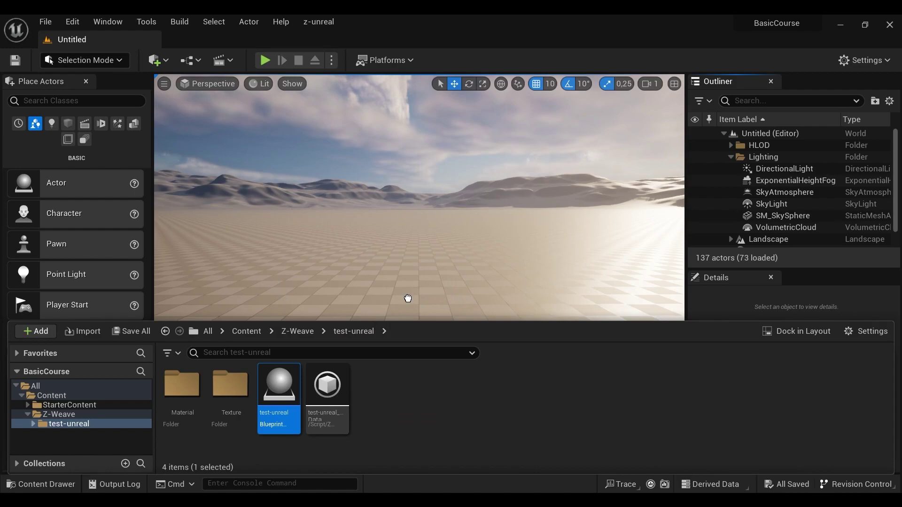
{"action": "left_click_drag", "start_coordinate": [408, 299], "coordinate": [407, 298]}
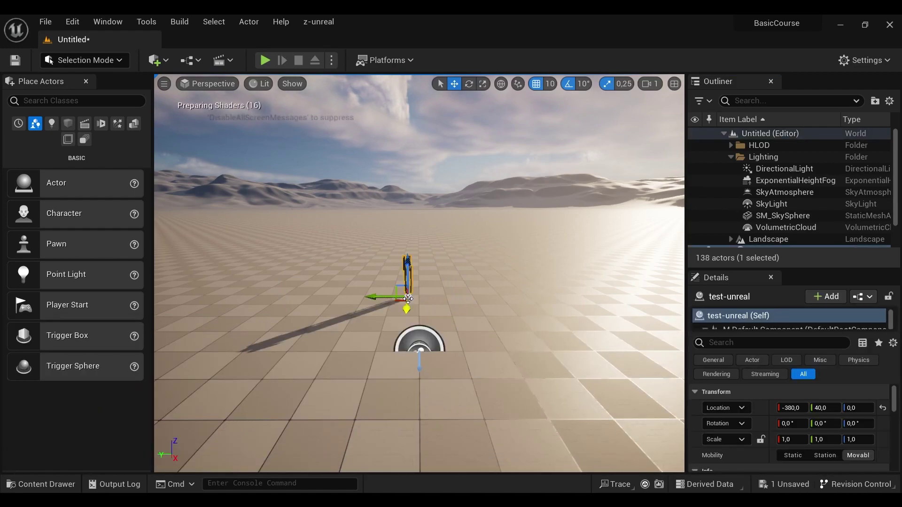
Set the test-unreal garment's X and Y location to 0 and dismiss the content drawer.
{"action": "left_click", "coordinate": [793, 410]}
{"action": "type", "text": "0"}
{"action": "left_click", "coordinate": [821, 408]}
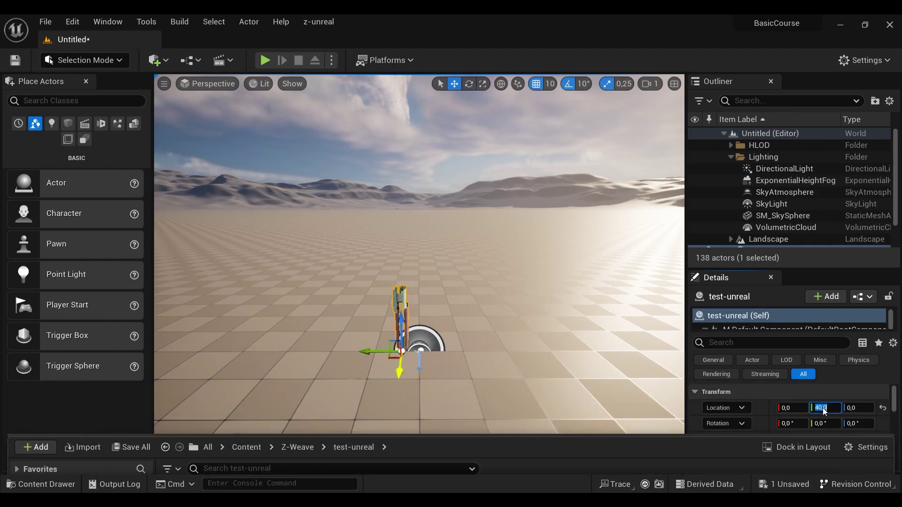
{"action": "type", "text": "0"}
{"action": "key", "text": "Return"}
{"action": "key", "text": "ctrl+space"}
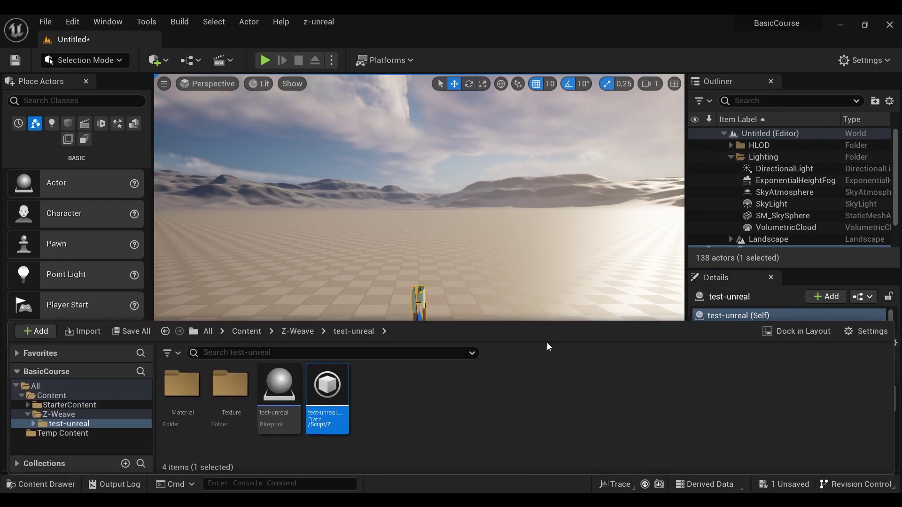
{"action": "left_click", "coordinate": [333, 254]}
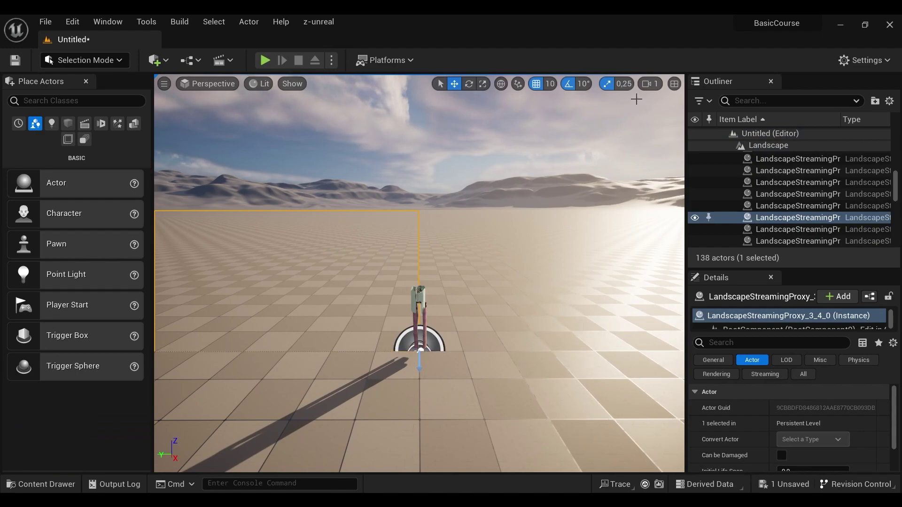
Lower the viewport camera speed to 0.1 and frame the garment up close from its front.
{"action": "left_click", "coordinate": [650, 89]}
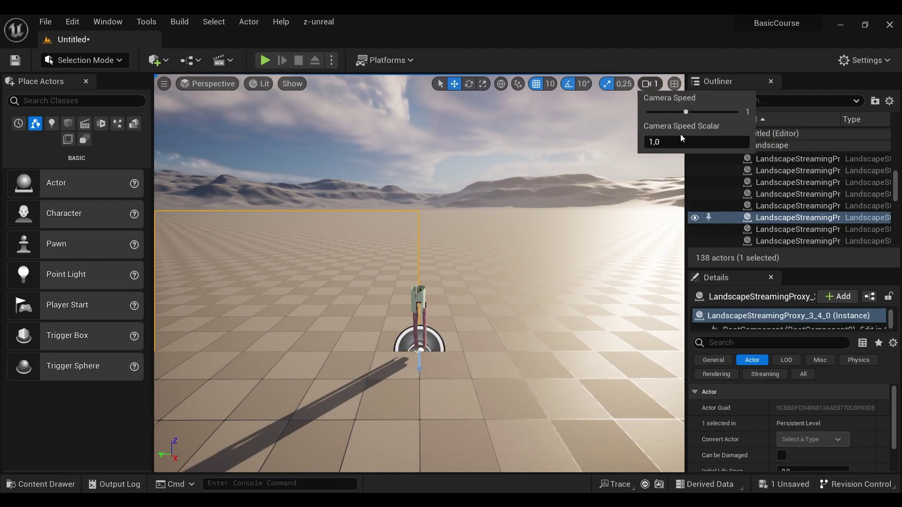
{"action": "left_click_drag", "start_coordinate": [677, 113], "coordinate": [657, 115]}
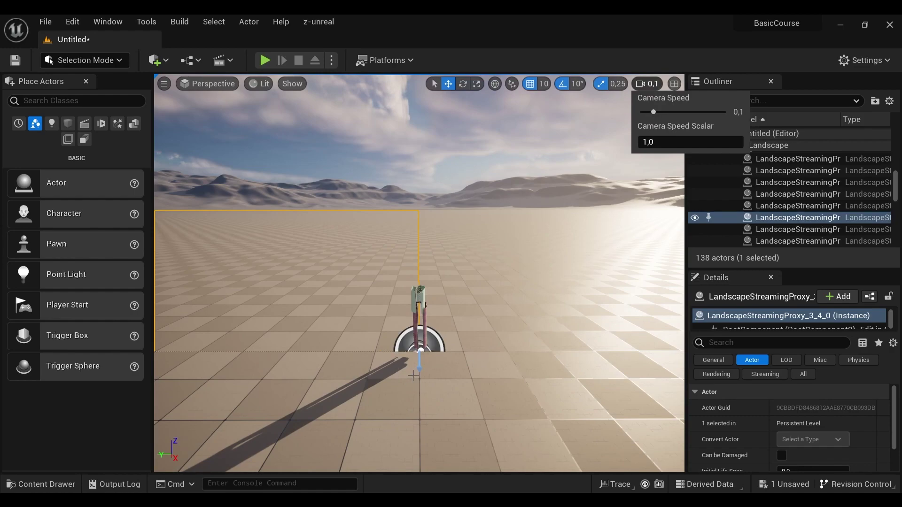
{"action": "scroll", "coordinate": [413, 374], "scroll_direction": "up", "scroll_amount": 4}
{"action": "right_click_drag", "start_coordinate": [390, 388], "coordinate": [404, 388]}
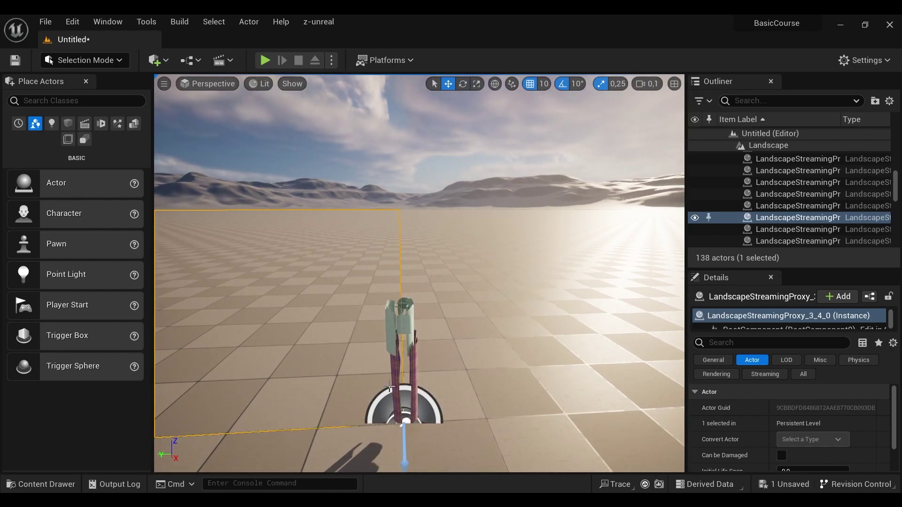
{"action": "key", "text": "s"}
{"action": "key", "text": "a"}
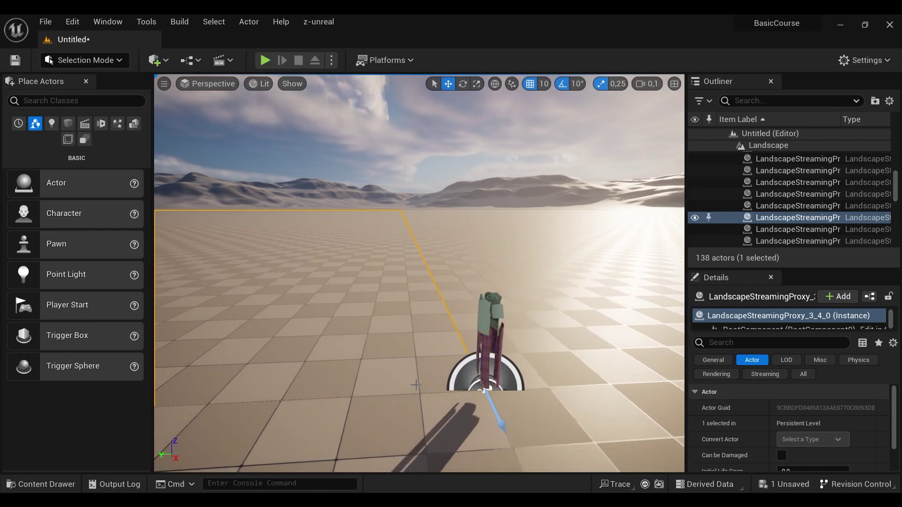
{"action": "key", "text": "d"}
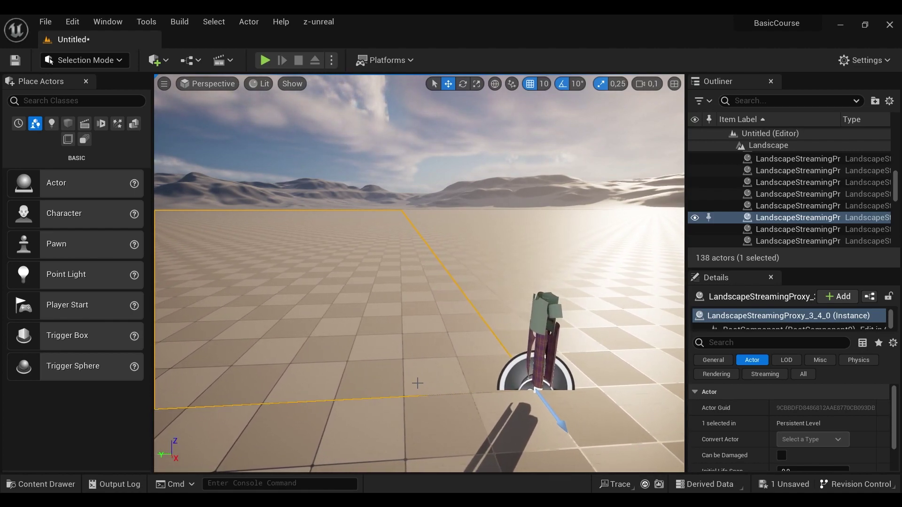
{"action": "key", "text": "a"}
{"action": "right_click_drag", "start_coordinate": [434, 396], "coordinate": [543, 397]}
{"action": "right_click_drag", "start_coordinate": [475, 404], "coordinate": [498, 403]}
{"action": "key", "text": "a"}
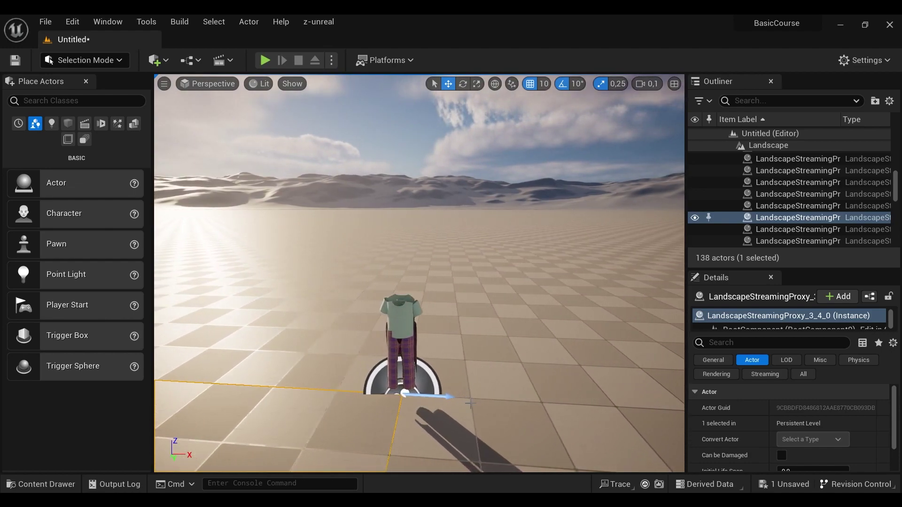
{"action": "key", "text": "q"}
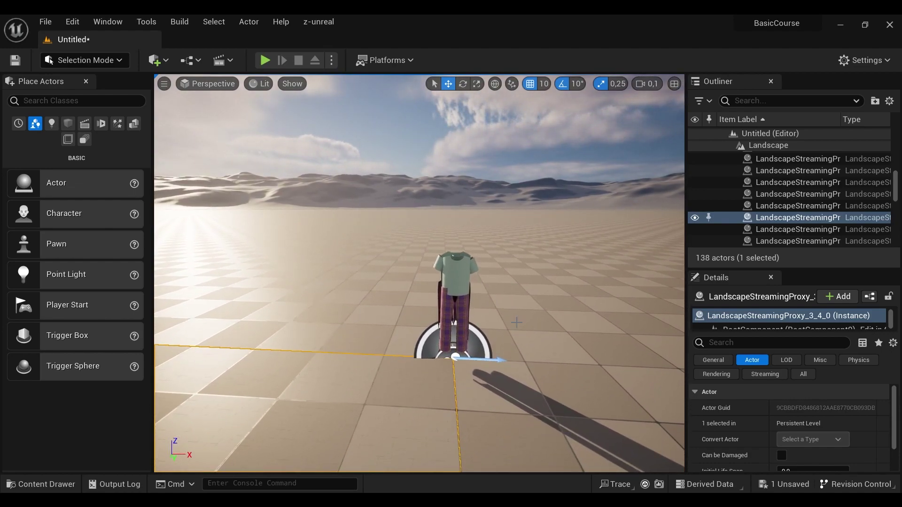
{"action": "middle_click_drag", "start_coordinate": [518, 316], "coordinate": [484, 269]}
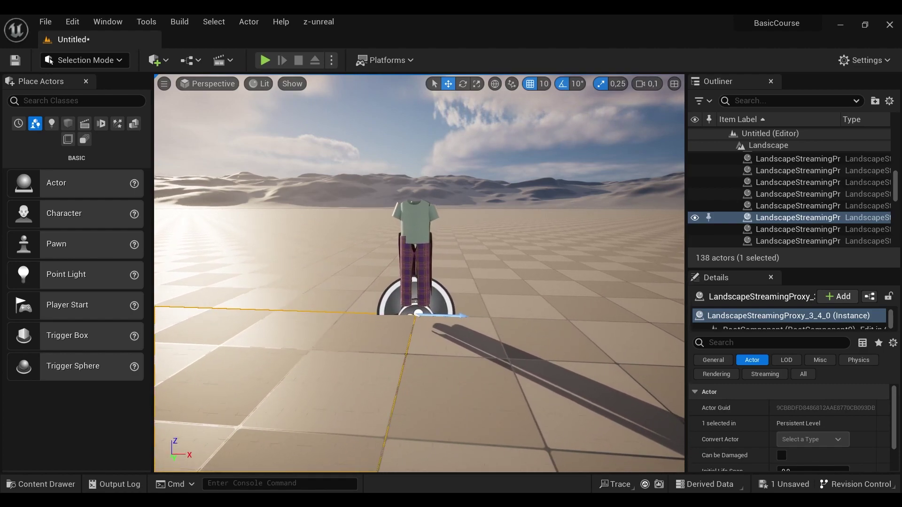
{"action": "middle_click_drag", "start_coordinate": [403, 147], "coordinate": [397, 143]}
{"action": "scroll", "coordinate": [416, 178], "scroll_direction": "up", "scroll_amount": 4}
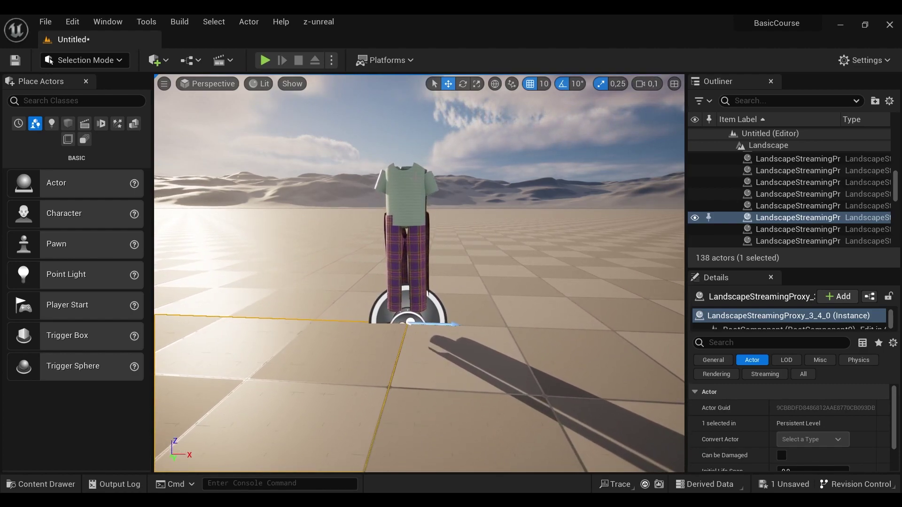
{"action": "scroll", "coordinate": [416, 178], "scroll_direction": "up", "scroll_amount": 2}
{"action": "middle_click_drag", "start_coordinate": [415, 177], "coordinate": [412, 209]}
{"action": "middle_click_drag", "start_coordinate": [484, 300], "coordinate": [484, 305]}
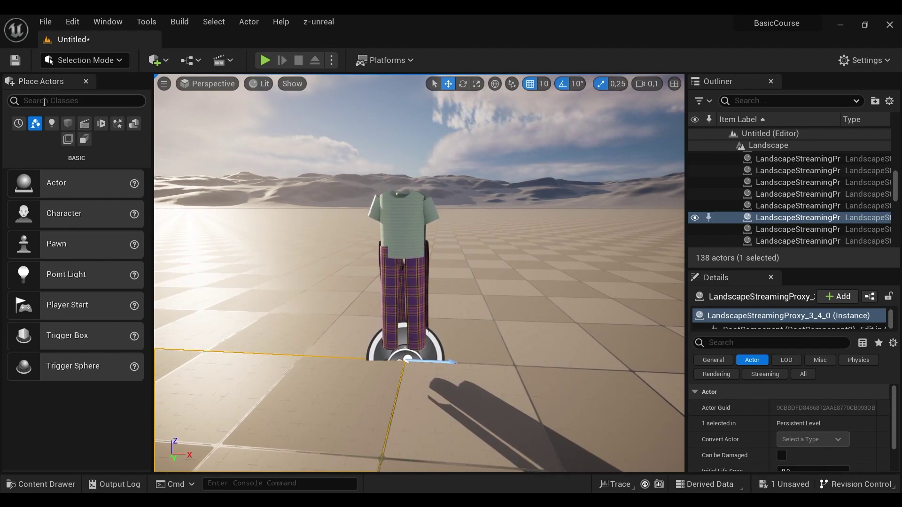
Search the placeable actors for "z" and add a Zelus Simulation Manager to the level at the garment.
{"action": "left_click", "coordinate": [46, 102]}
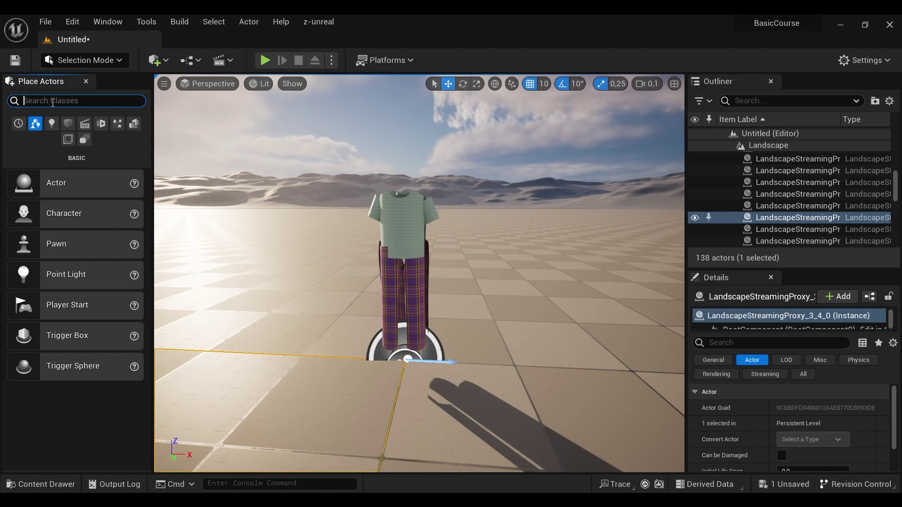
{"action": "type", "text": "z"}
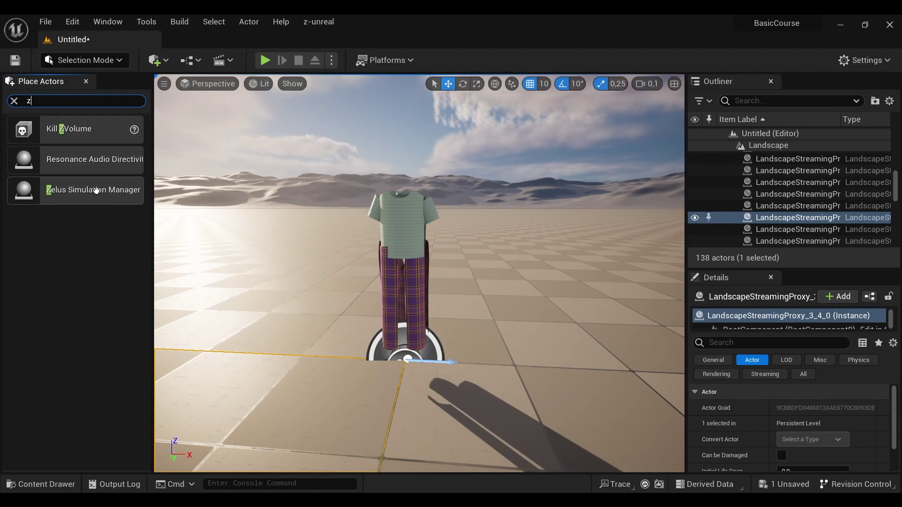
{"action": "left_click_drag", "start_coordinate": [91, 190], "coordinate": [387, 233]}
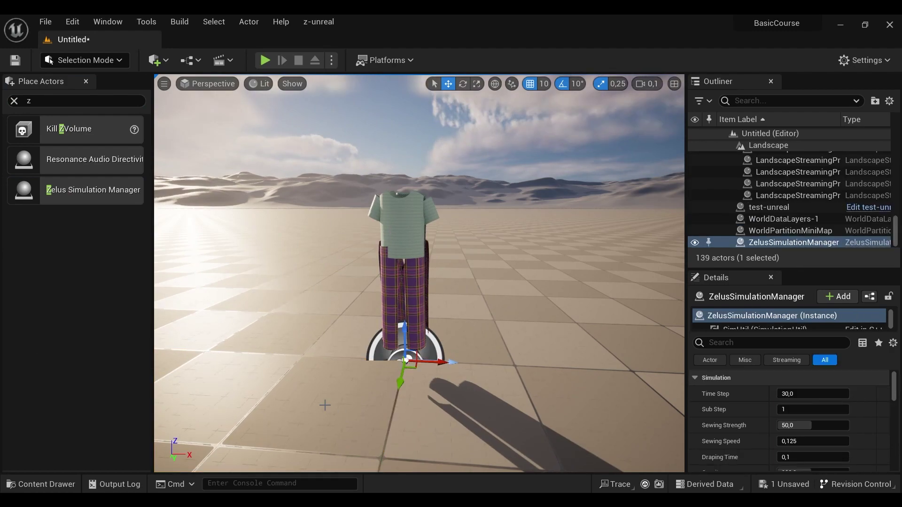
Choose test-rigged.fbx for import into the level, with the Z-Weave folder as the content location.
{"action": "left_click", "coordinate": [46, 27]}
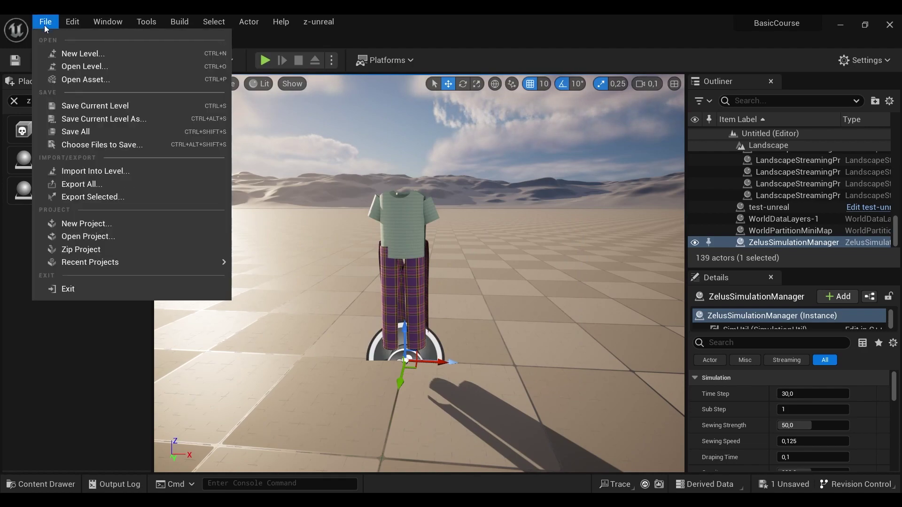
{"action": "left_click", "coordinate": [103, 172]}
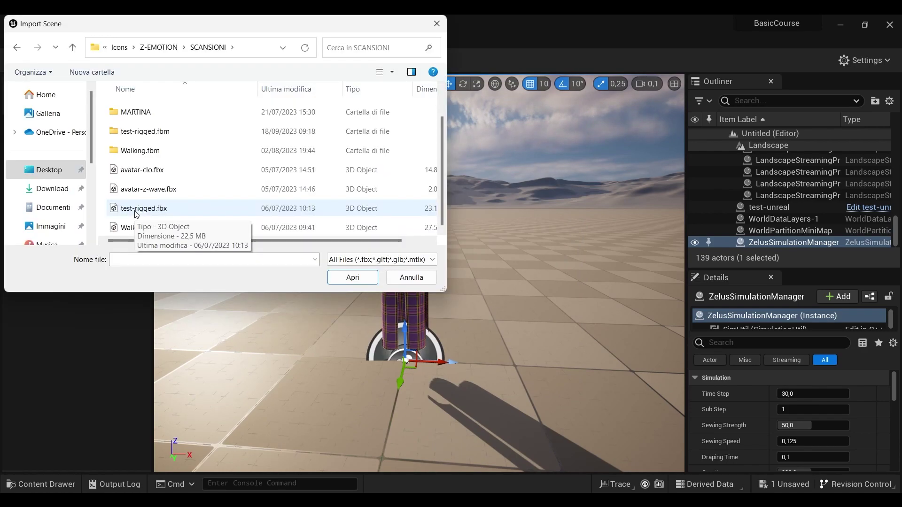
{"action": "double_click", "coordinate": [136, 209]}
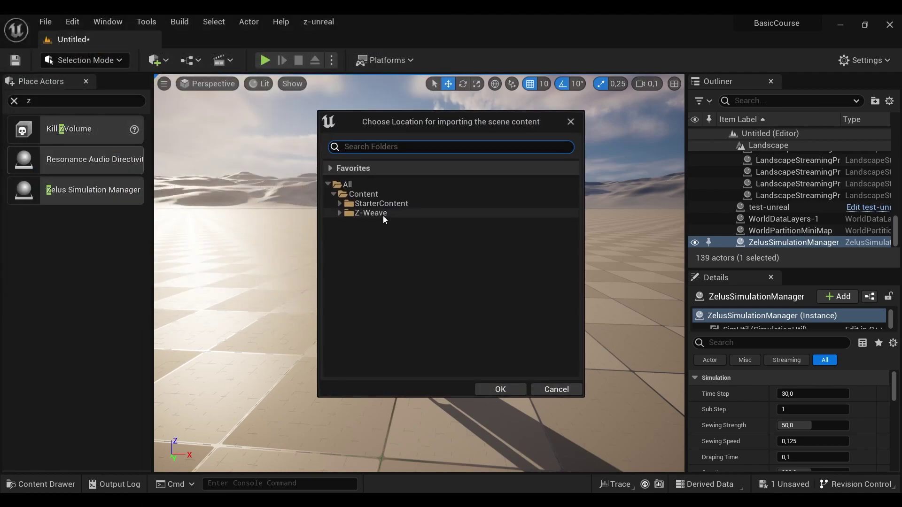
{"action": "left_click", "coordinate": [381, 214]}
{"action": "left_click", "coordinate": [500, 390]}
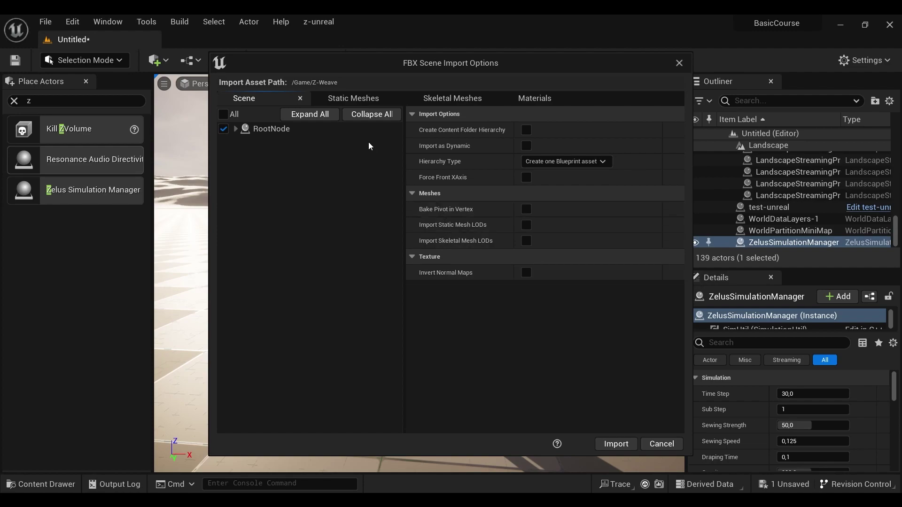
Review the static and skeletal mesh options, import the FBX scene with the defaults, and close the windows that open.
{"action": "left_click", "coordinate": [353, 104]}
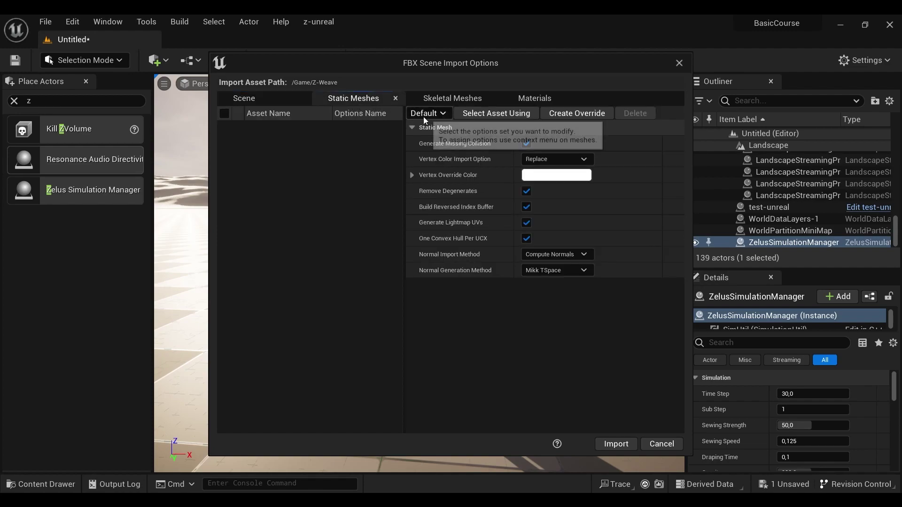
{"action": "left_click", "coordinate": [426, 101]}
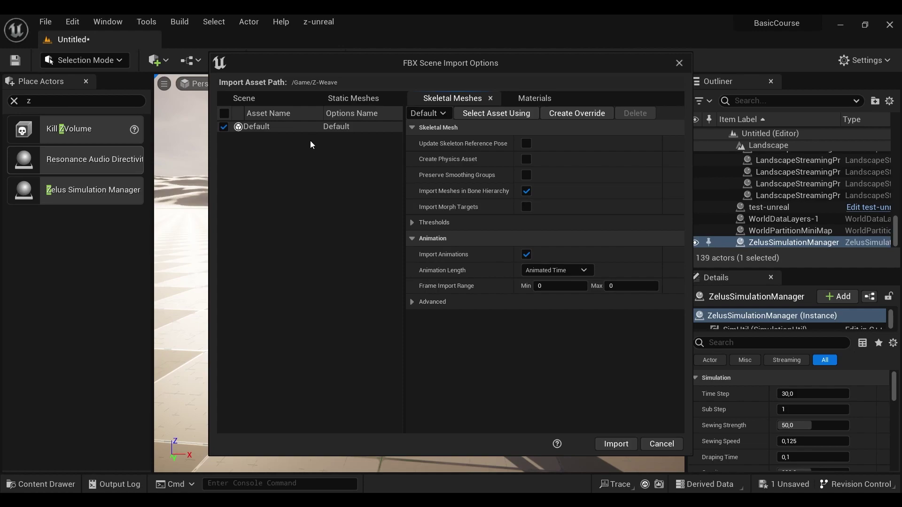
{"action": "left_click", "coordinate": [620, 447]}
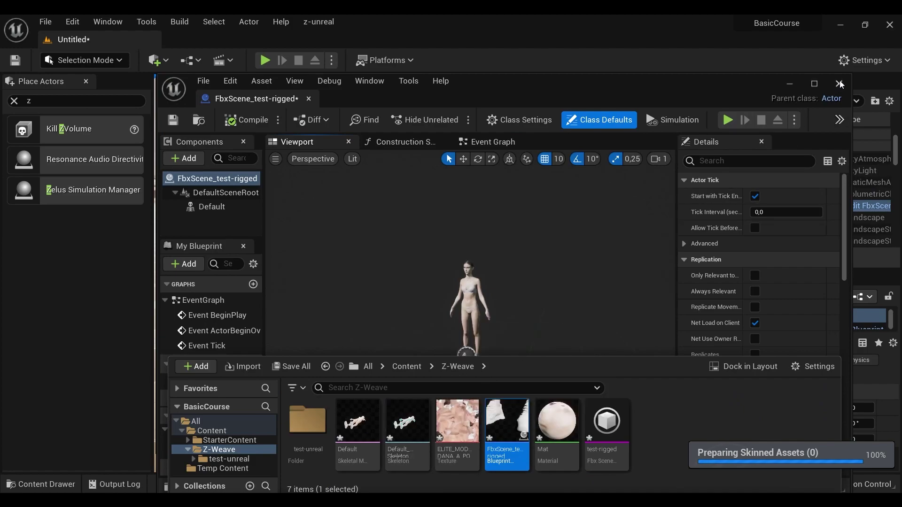
{"action": "left_click", "coordinate": [841, 85]}
{"action": "left_click", "coordinate": [758, 89]}
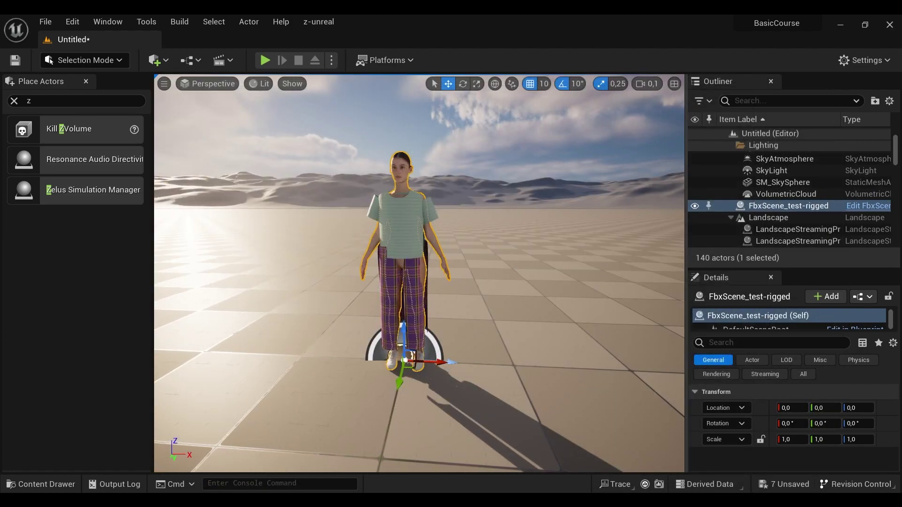
Select the avatar's Default mesh component in FbxScene_test-rigged and set its X location to -2.
{"action": "mouse_move", "coordinate": [374, 273]}
{"action": "right_mouse_down"}
{"action": "mouse_move", "coordinate": [427, 273]}
{"action": "mouse_move", "coordinate": [375, 272]}
{"action": "mouse_move", "coordinate": [367, 285]}
{"action": "mouse_move", "coordinate": [356, 273]}
{"action": "right_mouse_up"}
{"action": "key", "text": "Left"}
{"action": "key", "text": "Right"}
{"action": "key", "text": "Right"}
{"action": "left_click", "coordinate": [356, 165]}
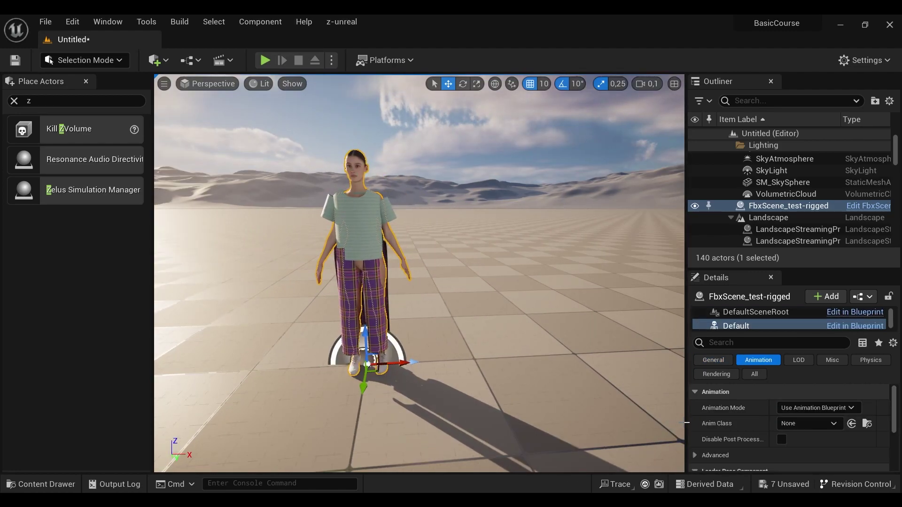
{"action": "left_click", "coordinate": [715, 360]}
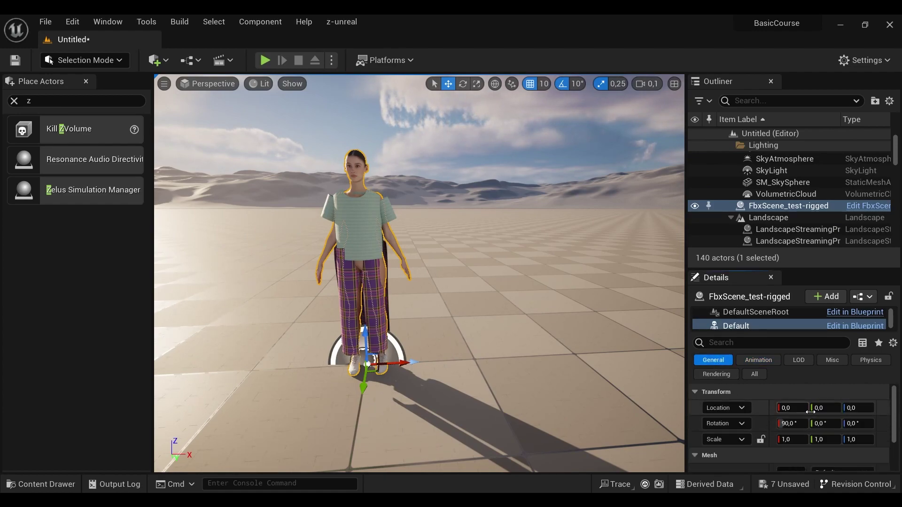
{"action": "left_click", "coordinate": [793, 407]}
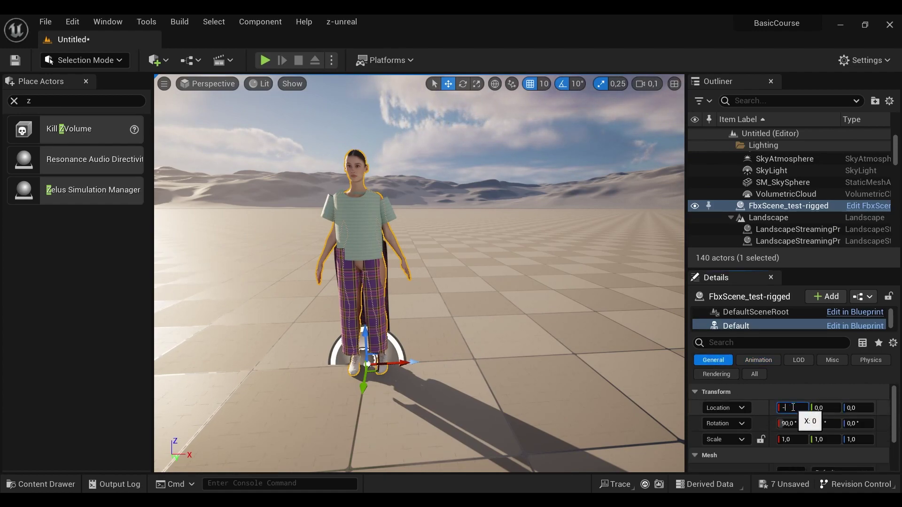
{"action": "key", "text": "Return"}
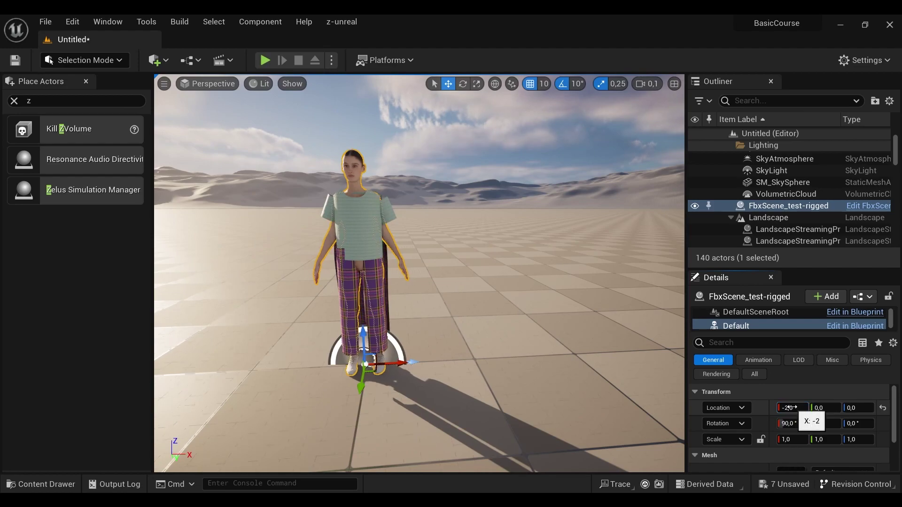
Check the avatar's alignment inside the garment from the front and slightly to each side.
{"action": "left_click_drag", "start_coordinate": [554, 324], "coordinate": [581, 324]}
{"action": "left_click", "coordinate": [332, 315]}
{"action": "key", "text": "Left"}
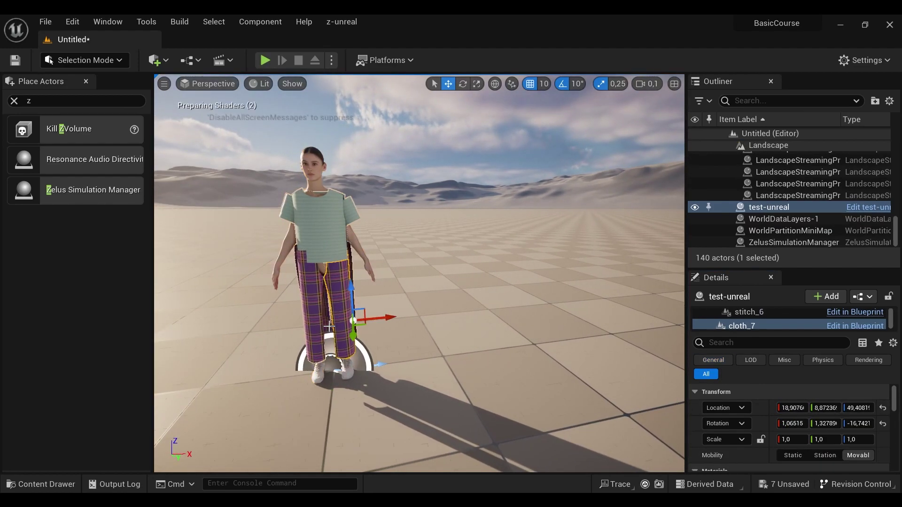
{"action": "key", "text": "Right"}
{"action": "key", "text": "Right"}
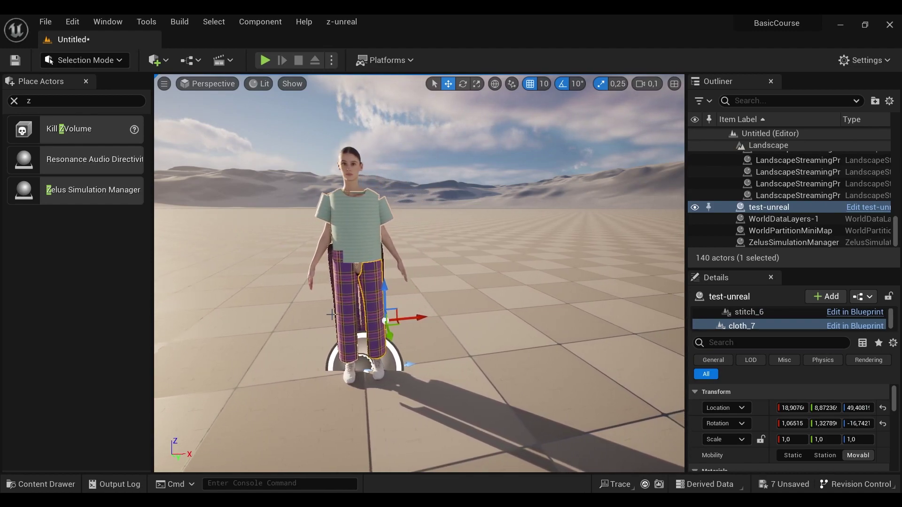
{"action": "right_click_drag", "start_coordinate": [363, 298], "coordinate": [351, 298]}
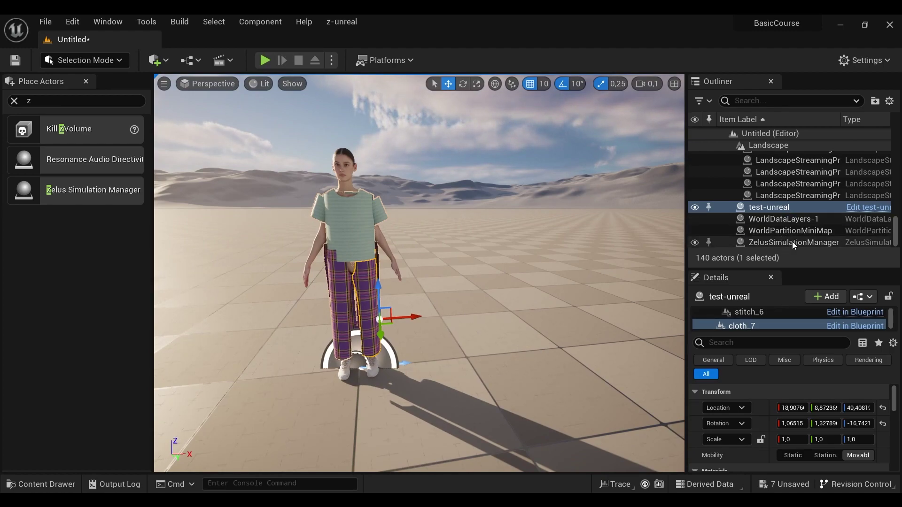
Add an element to the ZelusSimulationManager's Zelus Scene Array and assign the test-unreal garment to it.
{"action": "left_click", "coordinate": [771, 242]}
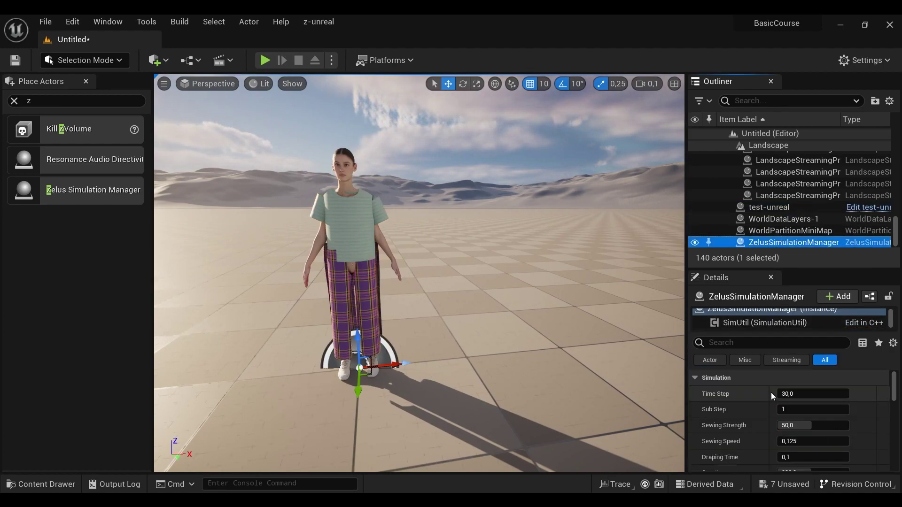
{"action": "scroll", "coordinate": [771, 394], "scroll_direction": "down", "scroll_amount": 3}
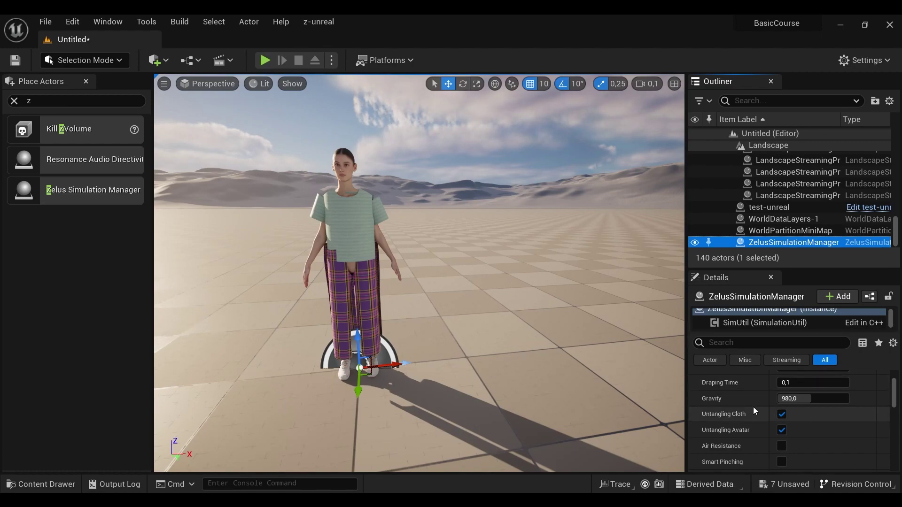
{"action": "scroll", "coordinate": [751, 406], "scroll_direction": "down", "scroll_amount": 3}
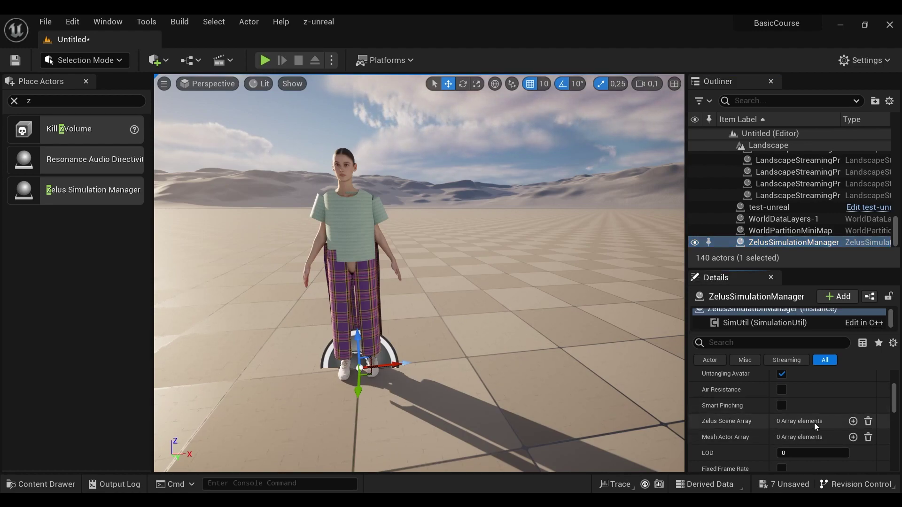
{"action": "left_click", "coordinate": [853, 421]}
{"action": "left_click", "coordinate": [806, 439]}
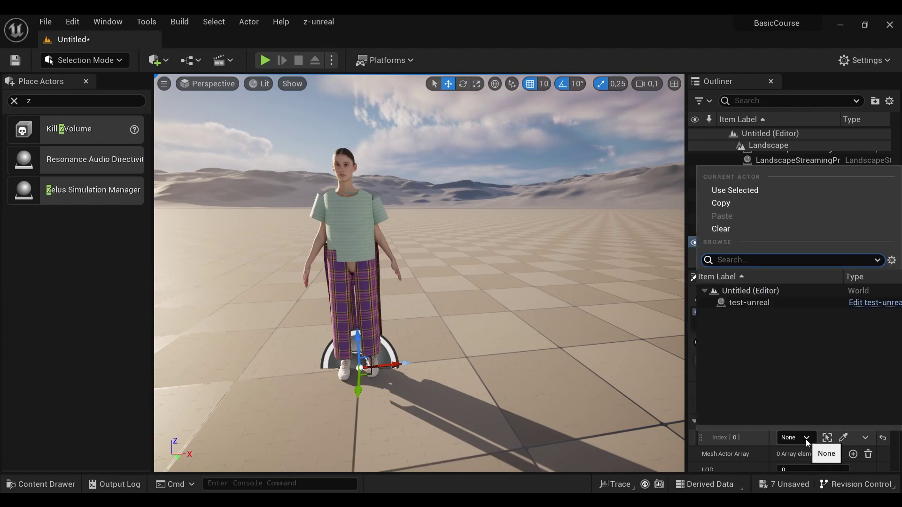
{"action": "left_click", "coordinate": [730, 304]}
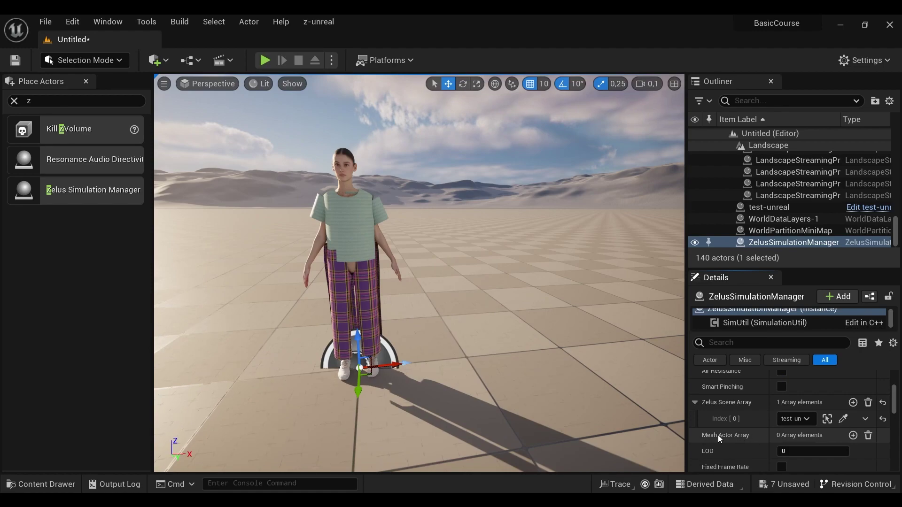
Add an element to the Mesh Actor Array and assign the FbxScene_test-rigged avatar to it.
{"action": "left_click", "coordinate": [853, 436]}
{"action": "left_click", "coordinate": [807, 452]}
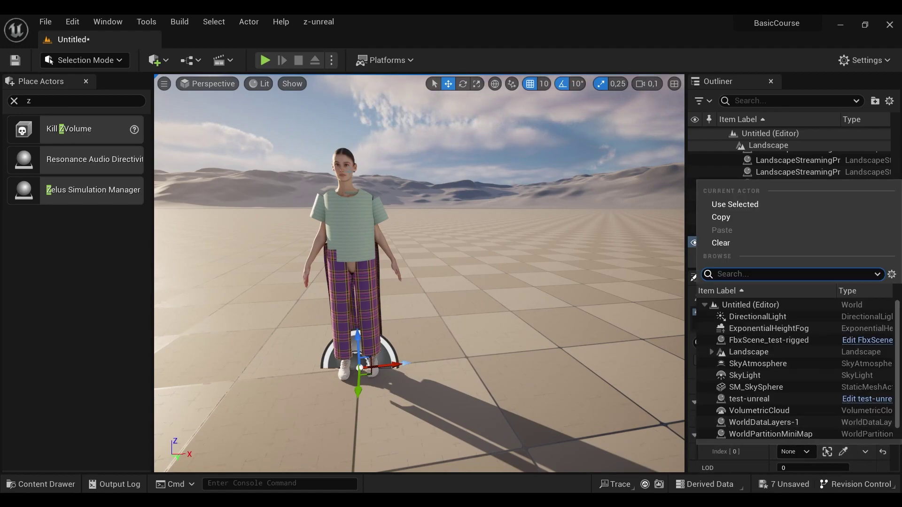
{"action": "left_click", "coordinate": [774, 340]}
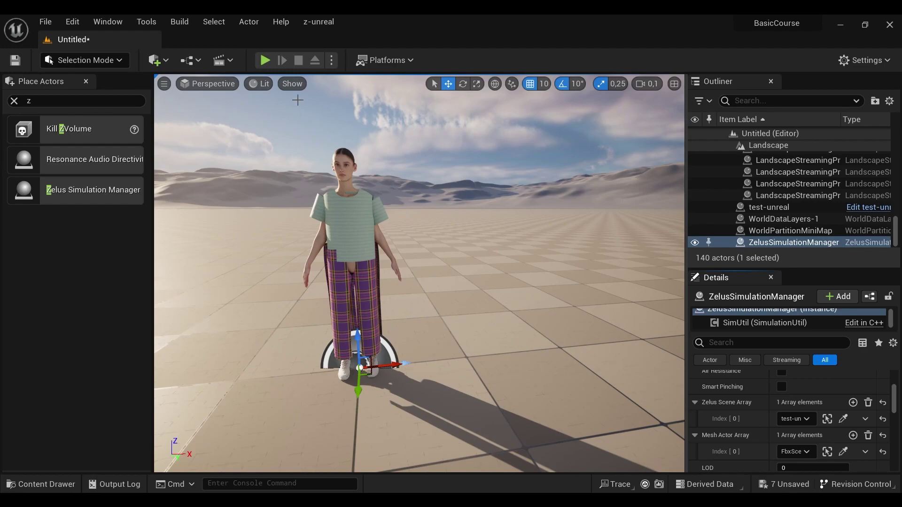
Play the level to simulate the garment draping on the avatar, stop it, and reframe the avatar.
{"action": "left_click", "coordinate": [264, 61]}
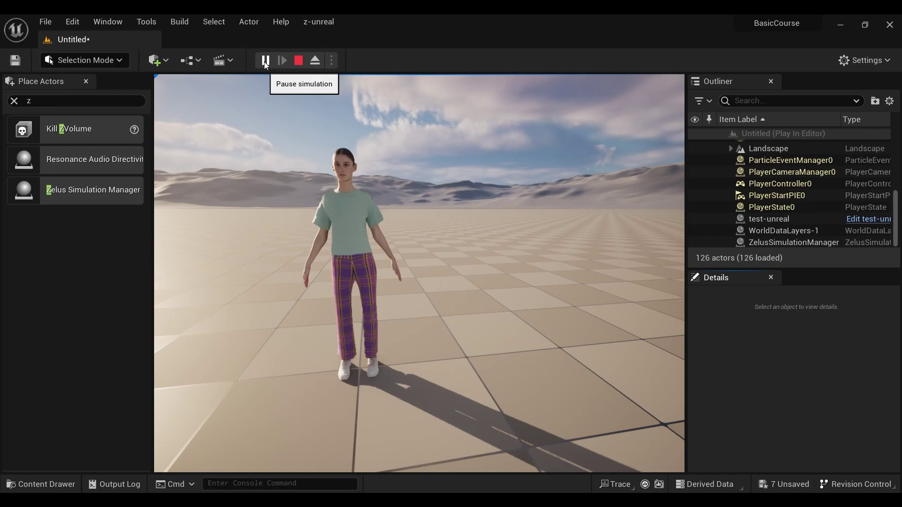
{"action": "key", "text": "Escape"}
{"action": "scroll", "coordinate": [354, 216], "scroll_direction": "up", "scroll_amount": 4}
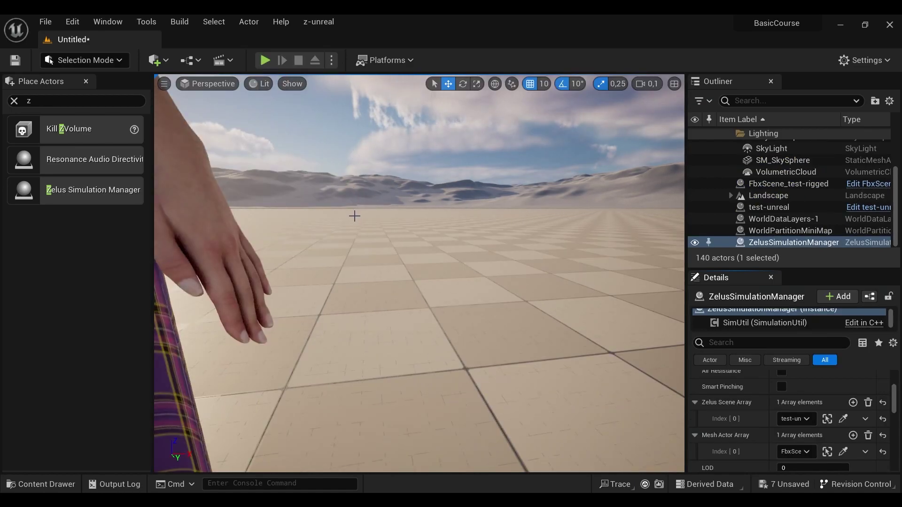
{"action": "scroll", "coordinate": [355, 216], "scroll_direction": "down", "scroll_amount": 2}
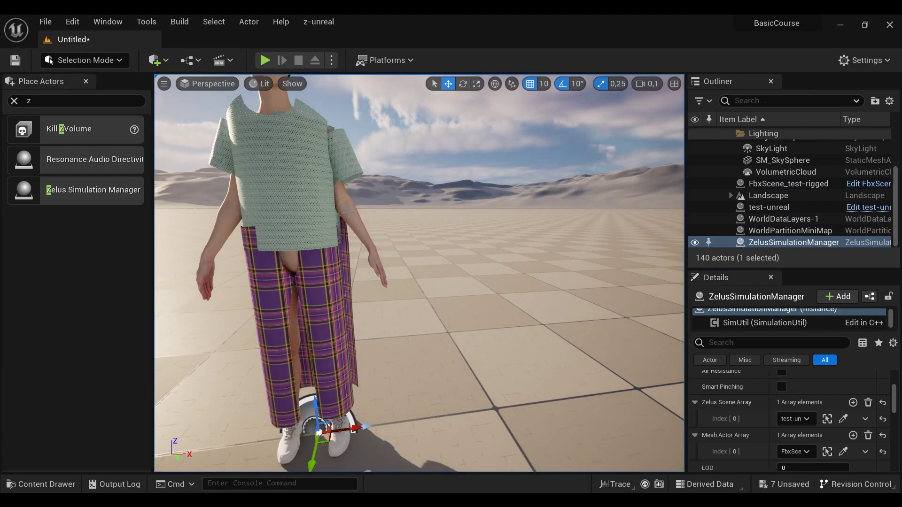
{"action": "middle_click_drag", "start_coordinate": [350, 211], "coordinate": [412, 259]}
Select the shirt's front panel cloth_4 and review its Zelus fabric properties, from weight and stretch to damping, wind and air pressure.
{"action": "left_click", "coordinate": [382, 227]}
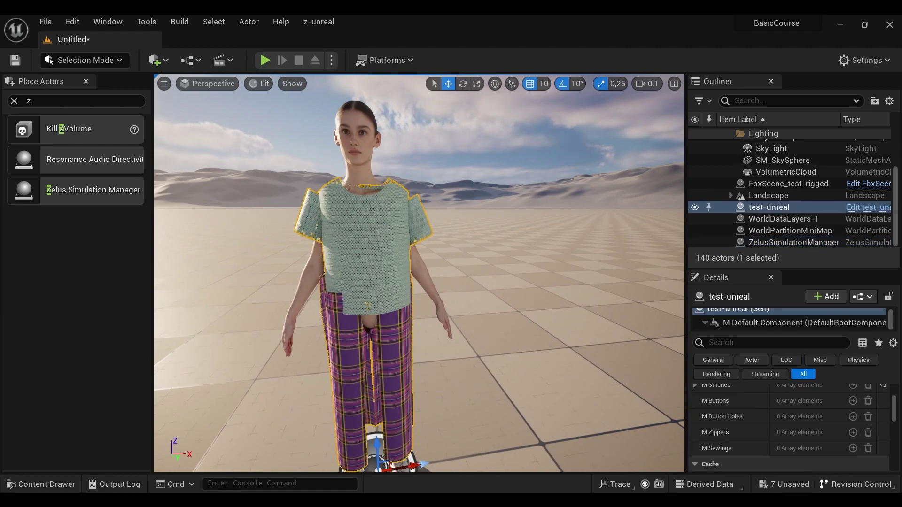
{"action": "double_click", "coordinate": [370, 229]}
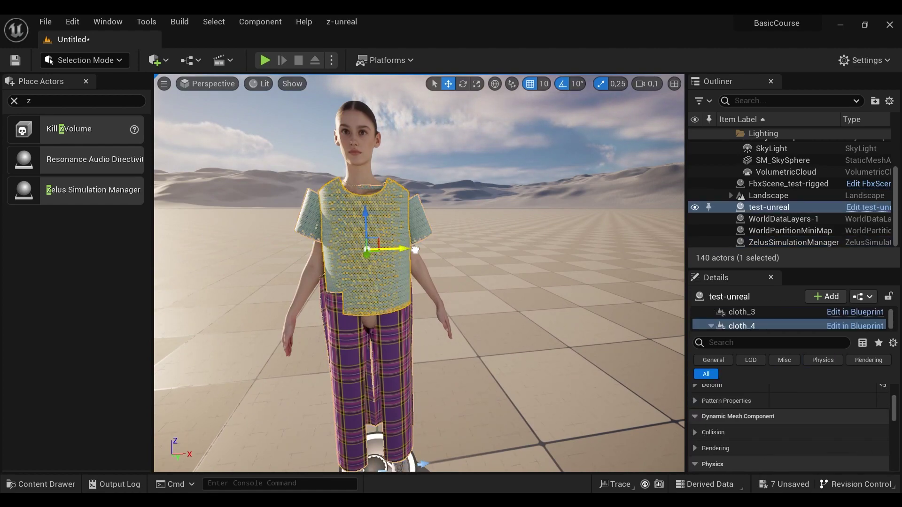
{"action": "mouse_move", "coordinate": [406, 249]}
{"action": "left_mouse_down"}
{"action": "mouse_move", "coordinate": [422, 248]}
{"action": "mouse_move", "coordinate": [413, 248]}
{"action": "left_mouse_up"}
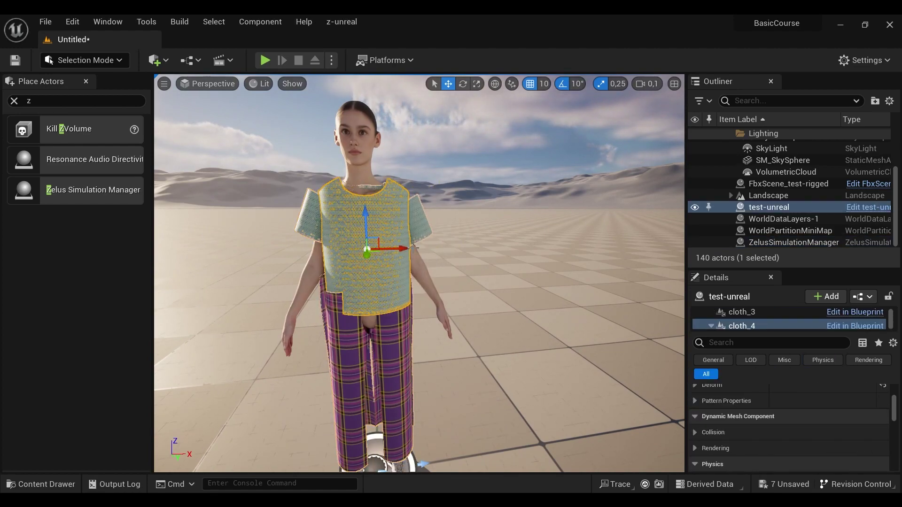
{"action": "scroll", "coordinate": [732, 397], "scroll_direction": "up", "scroll_amount": 5}
{"action": "scroll", "coordinate": [737, 411], "scroll_direction": "down", "scroll_amount": 3}
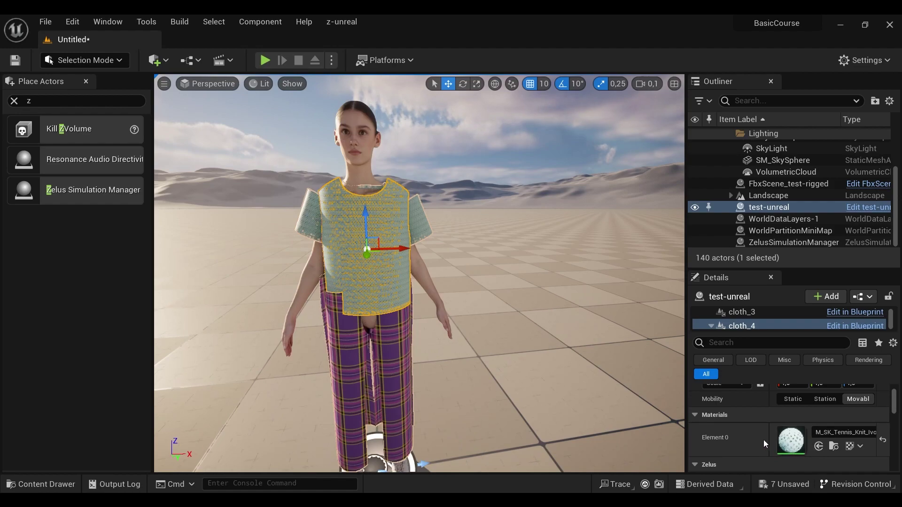
{"action": "scroll", "coordinate": [761, 439], "scroll_direction": "down", "scroll_amount": 3}
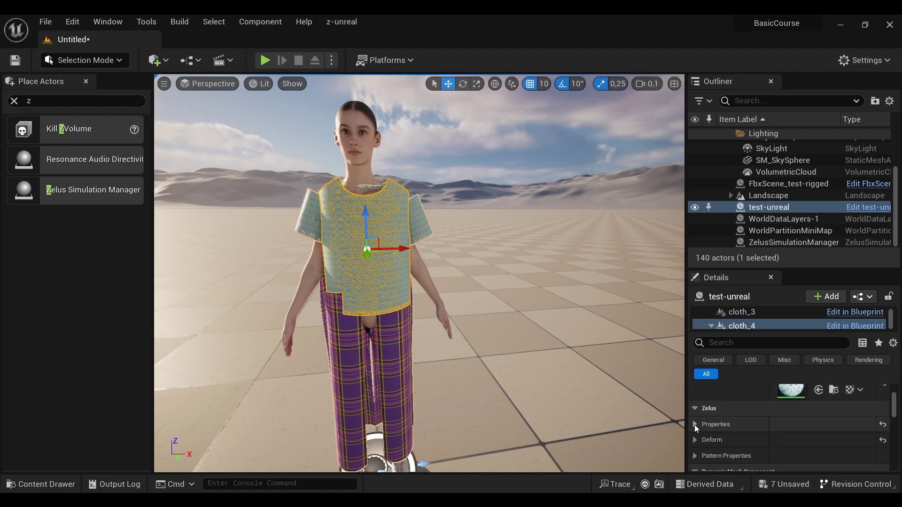
{"action": "left_click", "coordinate": [694, 425]}
{"action": "scroll", "coordinate": [728, 427], "scroll_direction": "down", "scroll_amount": 4}
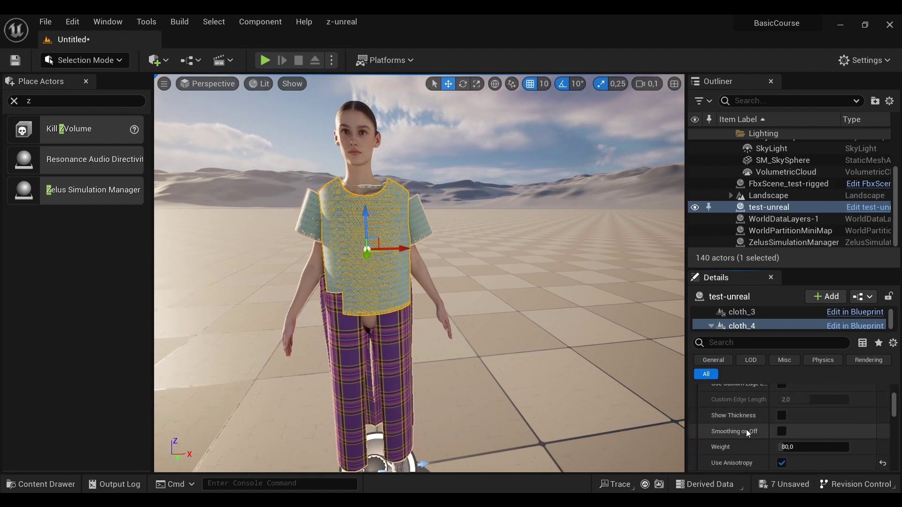
{"action": "scroll", "coordinate": [765, 451], "scroll_direction": "down", "scroll_amount": 3}
{"action": "scroll", "coordinate": [815, 432], "scroll_direction": "down", "scroll_amount": 4}
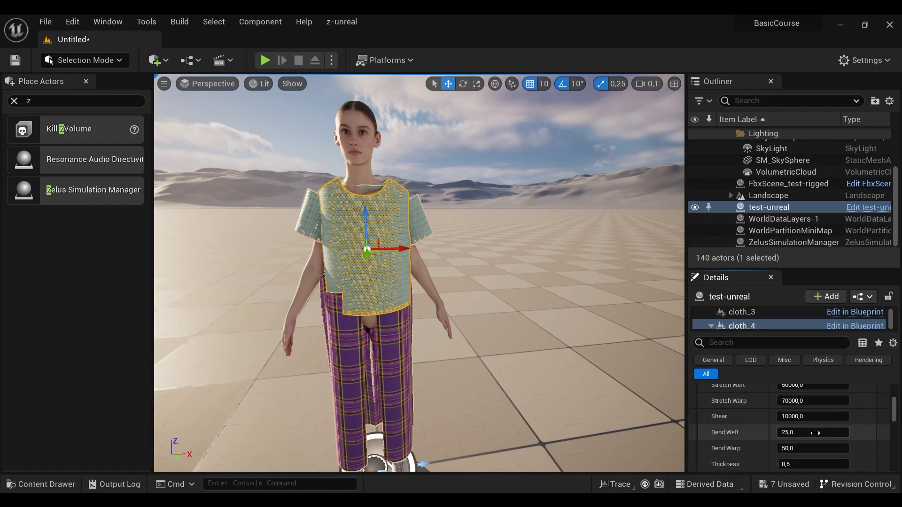
{"action": "scroll", "coordinate": [815, 433], "scroll_direction": "down", "scroll_amount": 2}
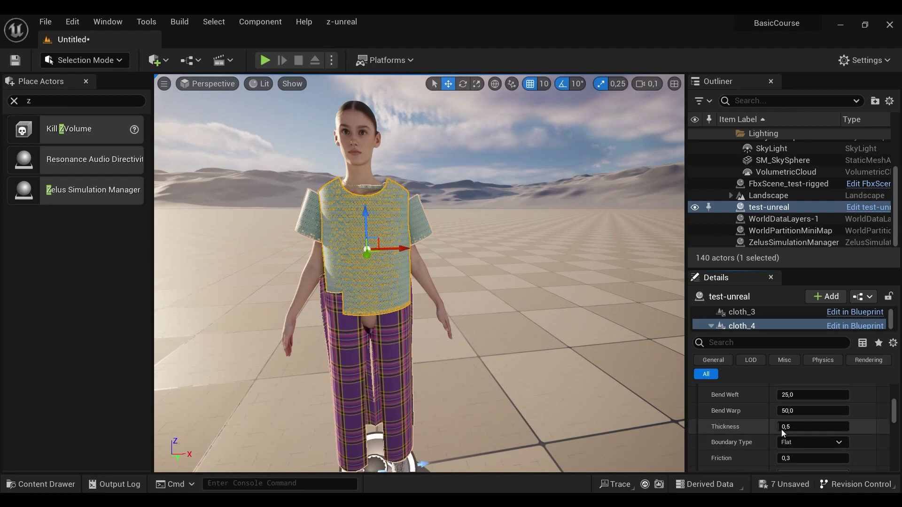
{"action": "scroll", "coordinate": [740, 449], "scroll_direction": "down", "scroll_amount": 5}
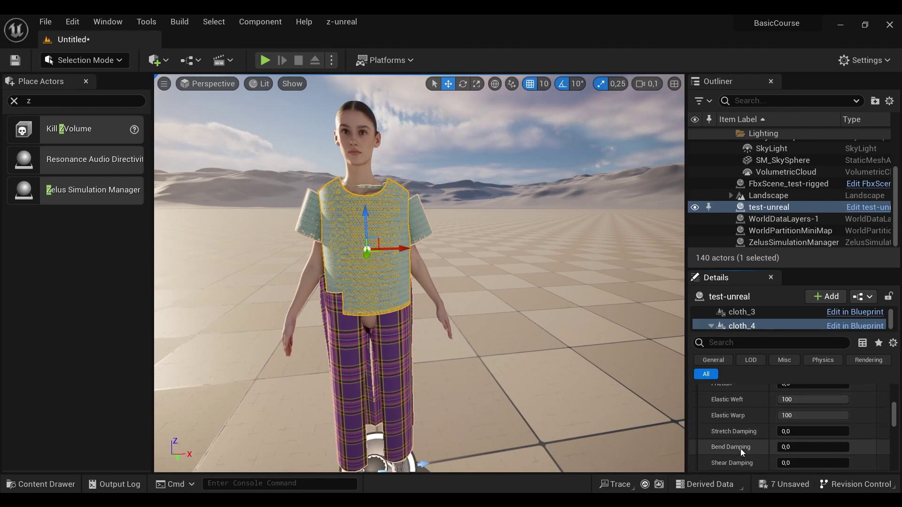
{"action": "scroll", "coordinate": [740, 449], "scroll_direction": "down", "scroll_amount": 5}
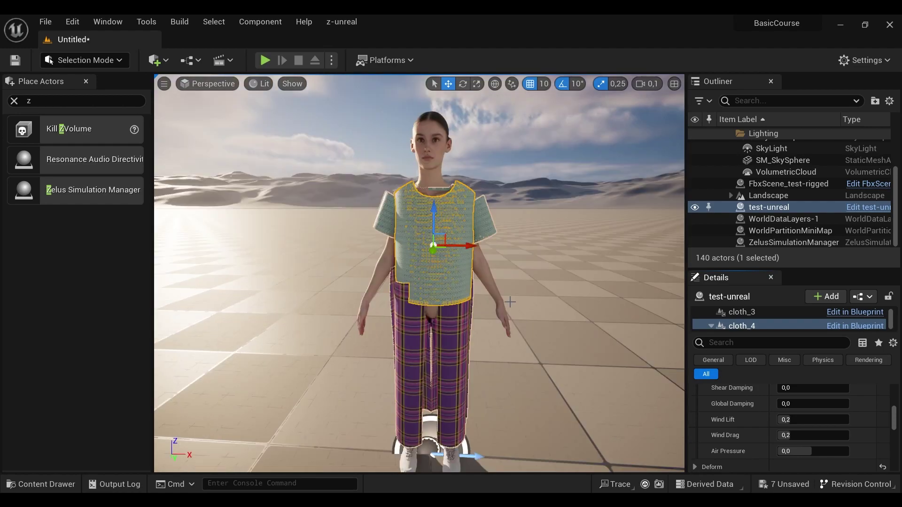
Examine the shirt's front panel and sleeves up close on the avatar, from above and from the side.
{"action": "key", "text": "f"}
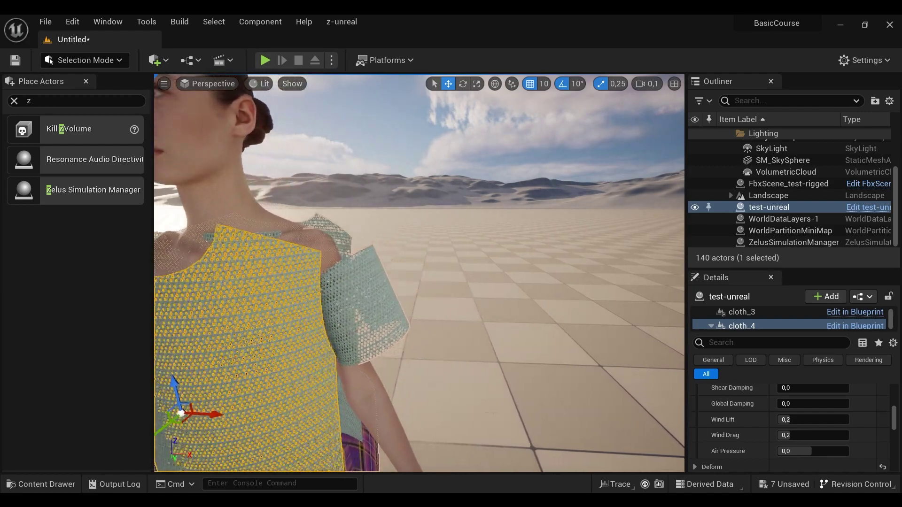
{"action": "right_click_drag", "start_coordinate": [414, 269], "coordinate": [406, 376]}
{"action": "key", "text": "f"}
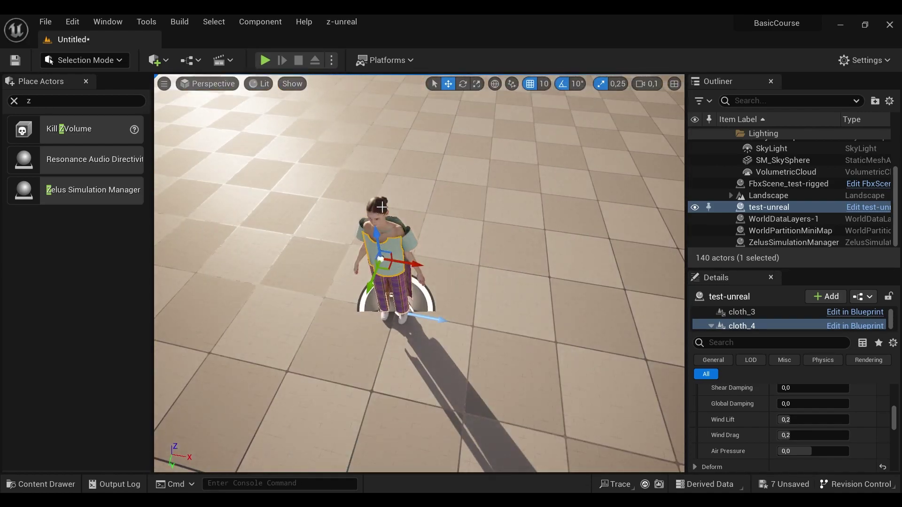
{"action": "scroll", "coordinate": [419, 231], "scroll_direction": "up", "scroll_amount": 3}
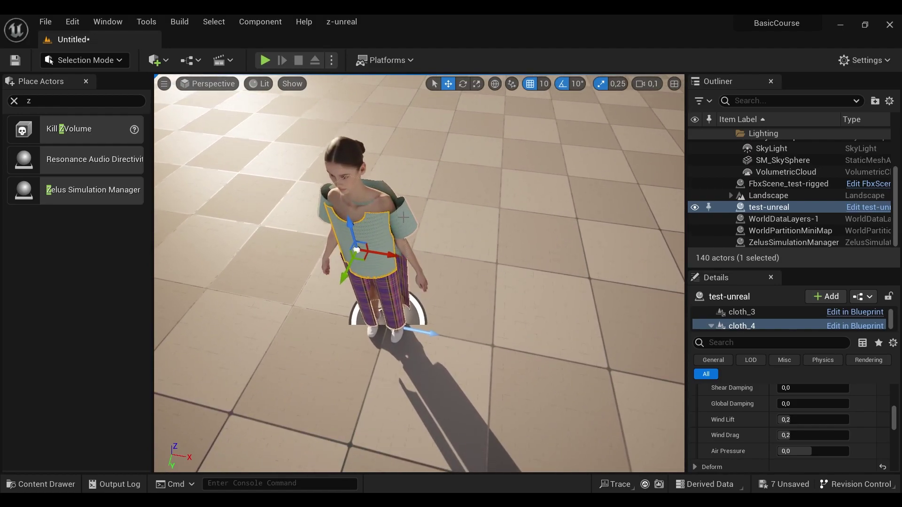
{"action": "scroll", "coordinate": [419, 231], "scroll_direction": "up", "scroll_amount": 5}
{"action": "scroll", "coordinate": [419, 231], "scroll_direction": "up", "scroll_amount": 8}
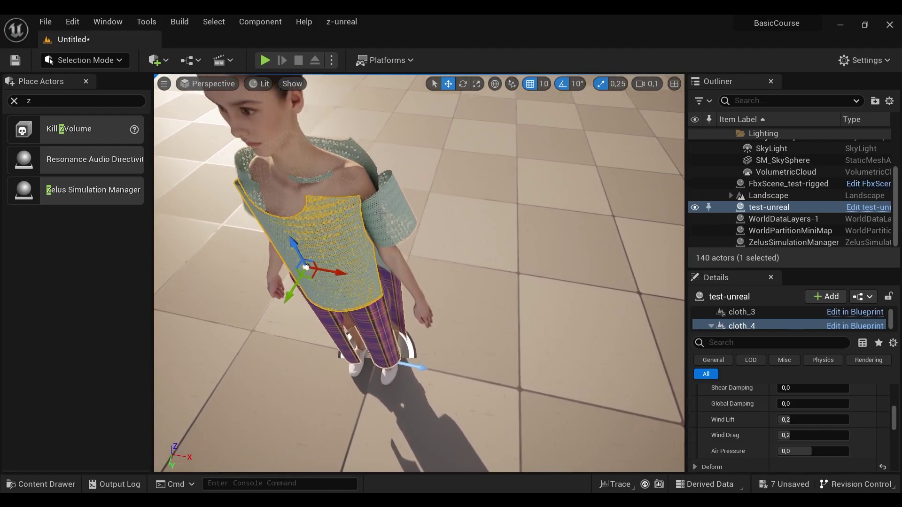
{"action": "right_click_drag", "start_coordinate": [572, 213], "coordinate": [432, 195]}
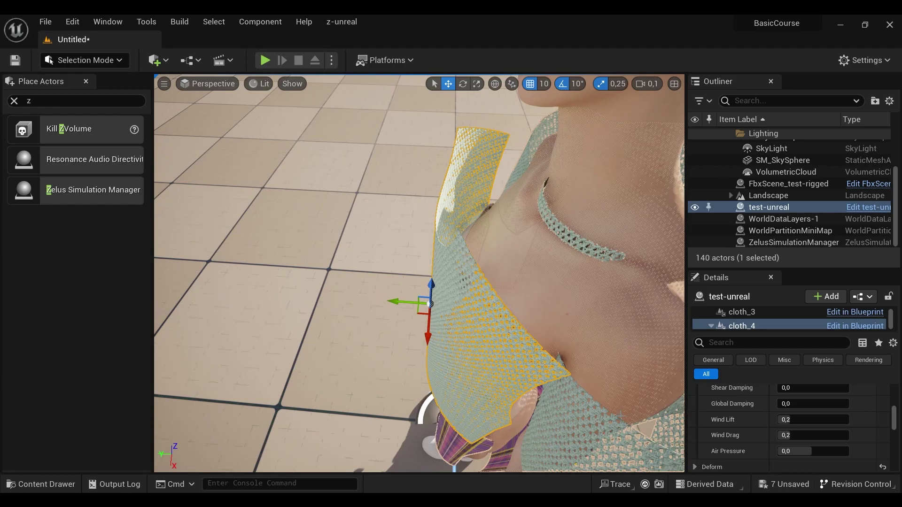
Set the thickness of the shirt's front panel cloth_4 to 2, raise it to 3, and inspect the panel's edge.
{"action": "scroll", "coordinate": [748, 443], "scroll_direction": "up", "scroll_amount": 2}
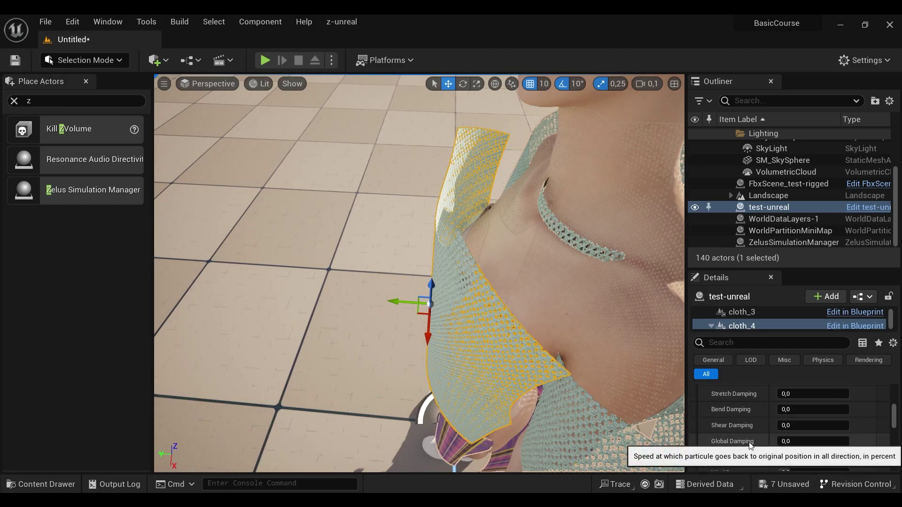
{"action": "scroll", "coordinate": [749, 441], "scroll_direction": "up", "scroll_amount": 4}
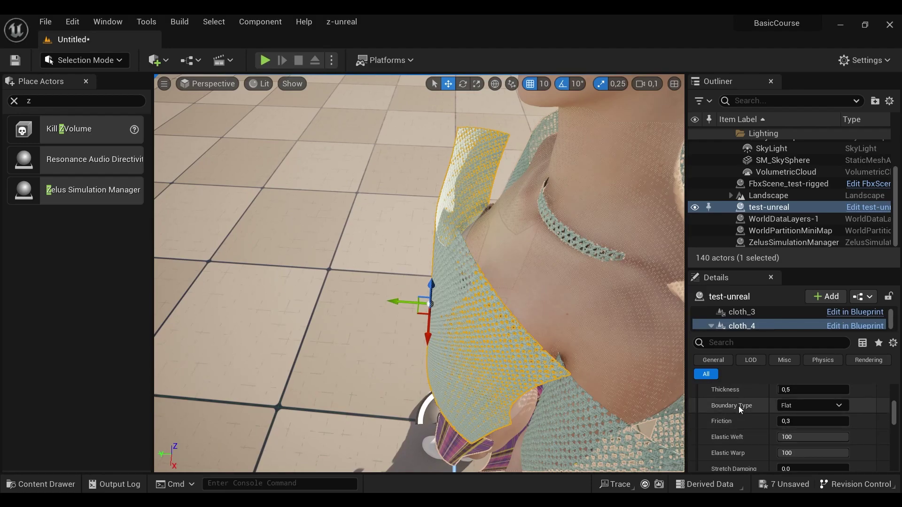
{"action": "left_click", "coordinate": [817, 389]}
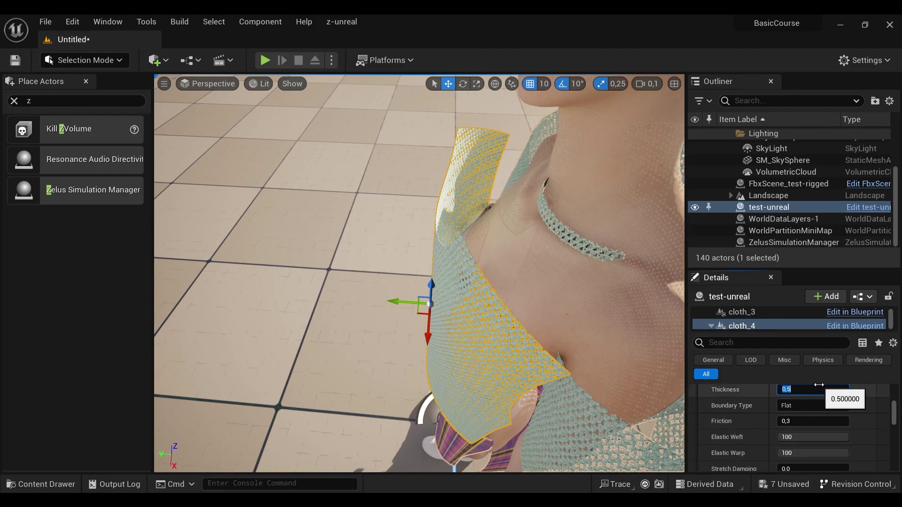
{"action": "type", "text": "2"}
{"action": "key", "text": "Return"}
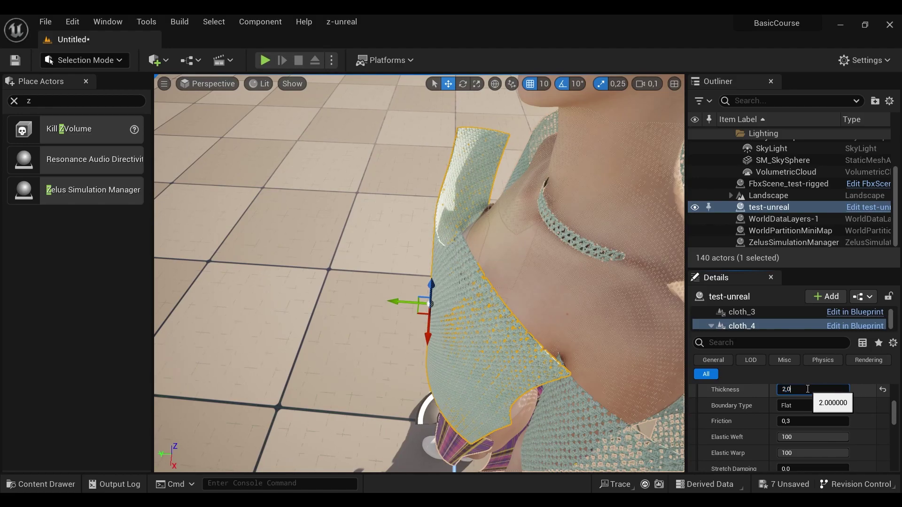
{"action": "type", "text": "3"}
{"action": "key", "text": "Return"}
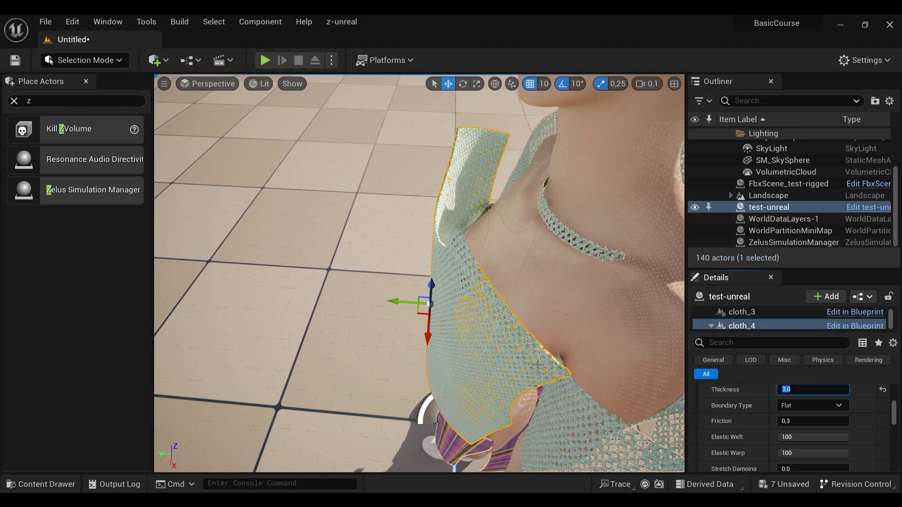
{"action": "left_click_drag", "start_coordinate": [538, 364], "coordinate": [521, 383], "text": "alt"}
{"action": "right_click_drag", "start_coordinate": [495, 383], "coordinate": [482, 386]}
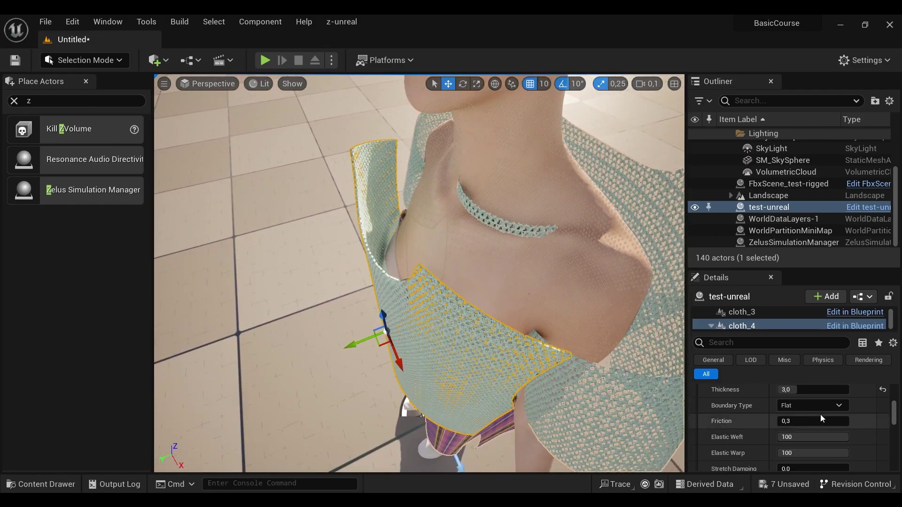
Try the Round and Outline boundary types on the front panel, and restore the Flat type.
{"action": "left_click", "coordinate": [838, 405]}
{"action": "left_click", "coordinate": [809, 424]}
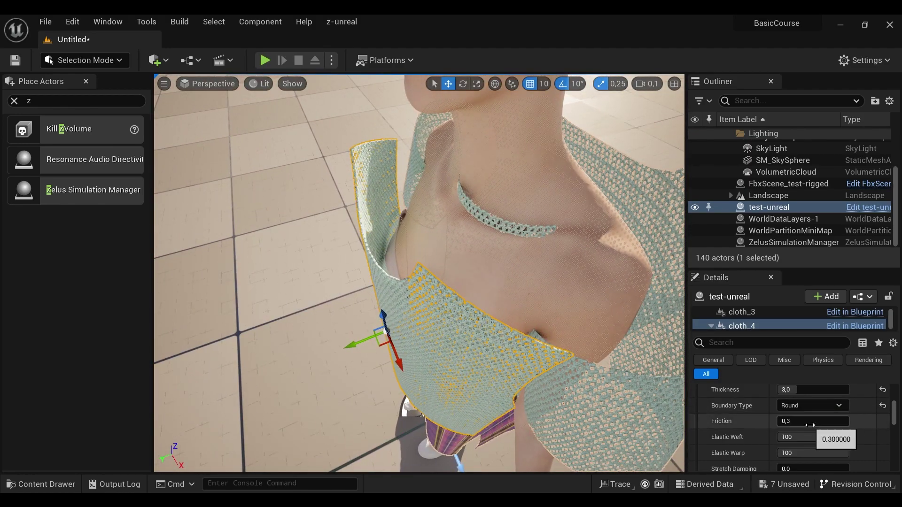
{"action": "left_click", "coordinate": [810, 405]}
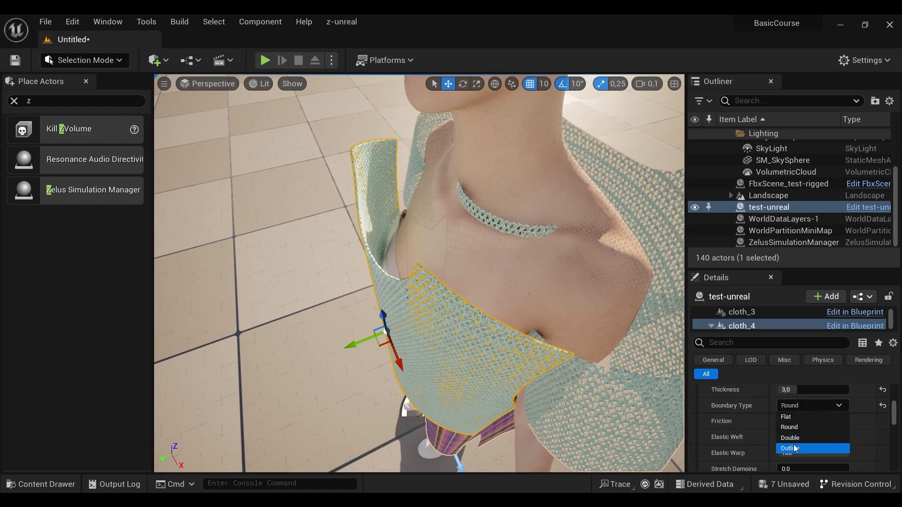
{"action": "left_click", "coordinate": [795, 448]}
{"action": "left_click", "coordinate": [844, 405]}
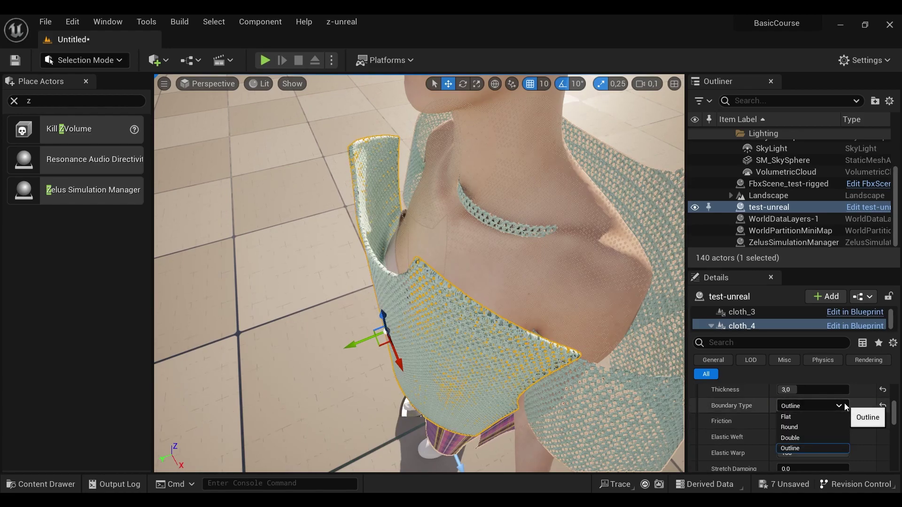
{"action": "left_click", "coordinate": [810, 416]}
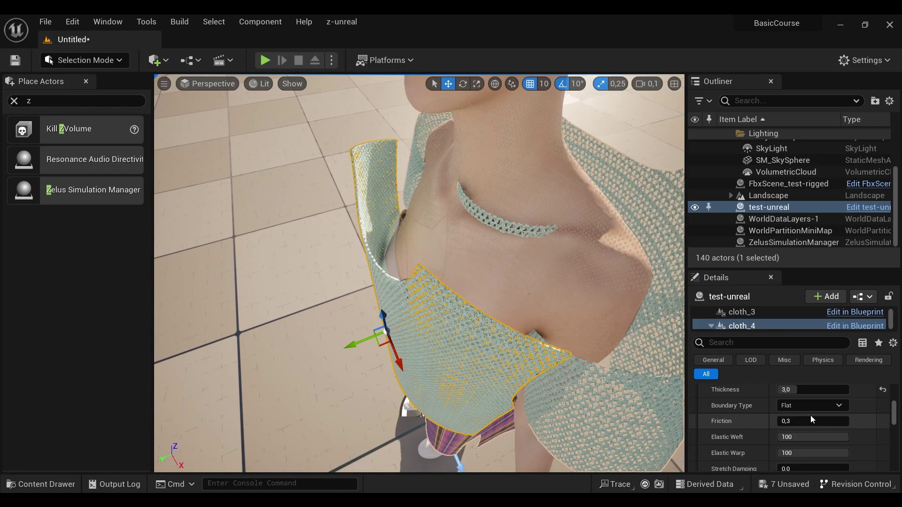
Set the front panel's Deform XAxis value to -19.
{"action": "scroll", "coordinate": [810, 415], "scroll_direction": "down", "scroll_amount": 1}
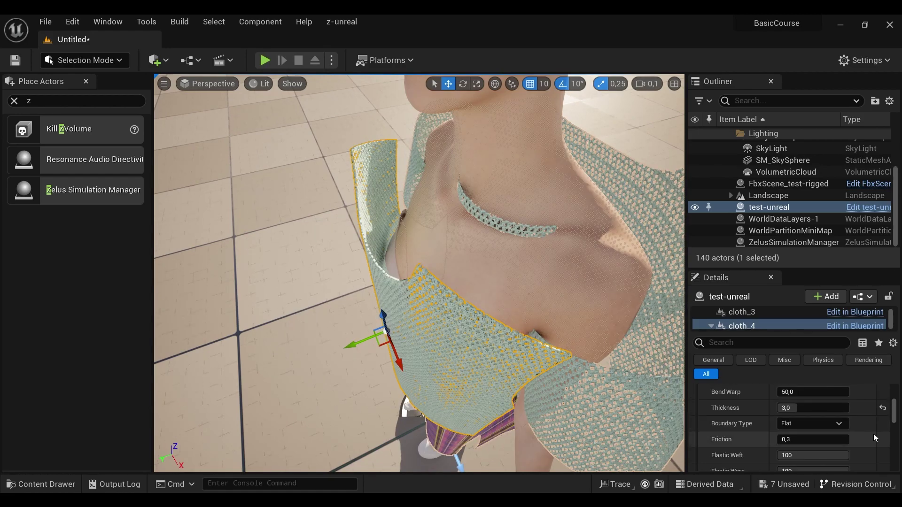
{"action": "scroll", "coordinate": [782, 418], "scroll_direction": "down", "scroll_amount": 8}
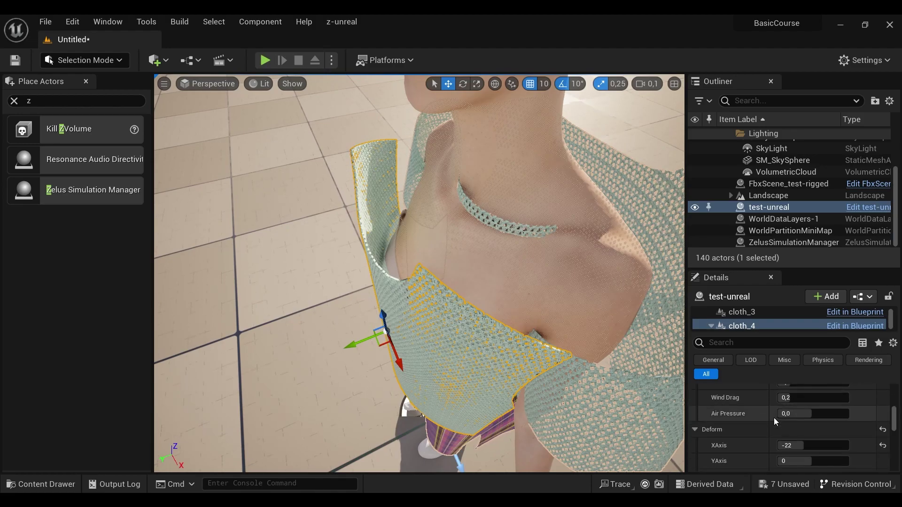
{"action": "scroll", "coordinate": [773, 418], "scroll_direction": "down", "scroll_amount": 2}
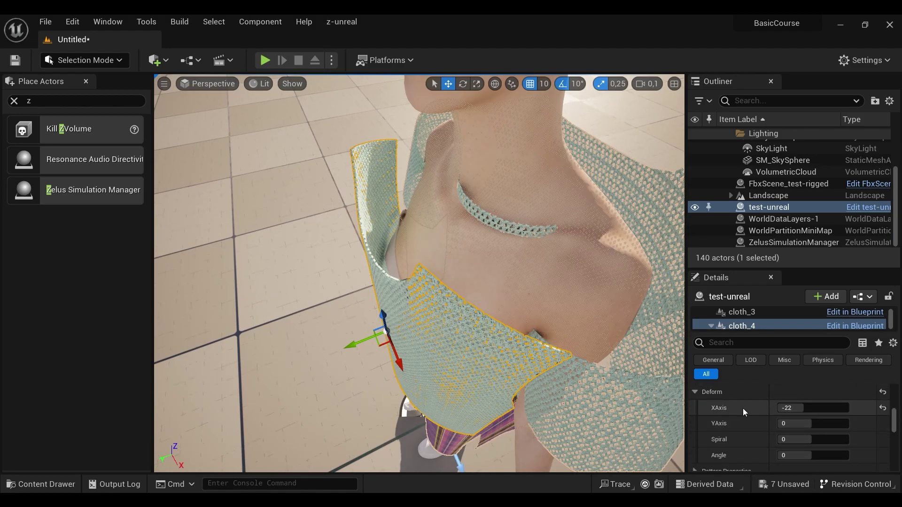
{"action": "left_click_drag", "start_coordinate": [811, 409], "coordinate": [778, 408]}
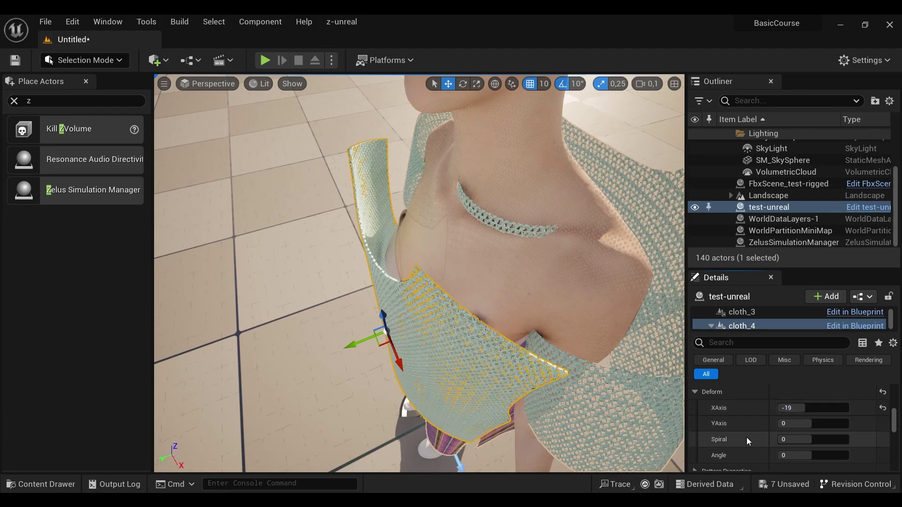